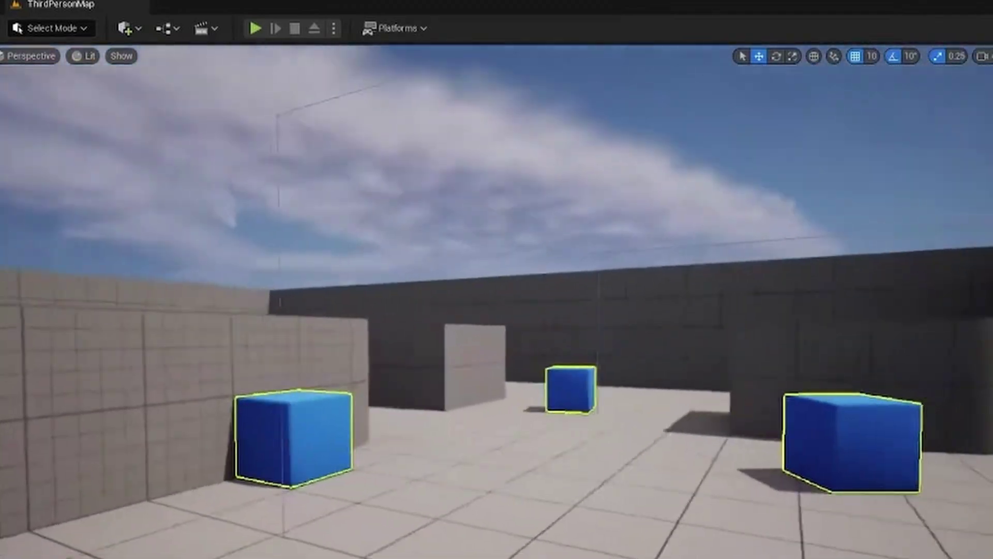
key("d")
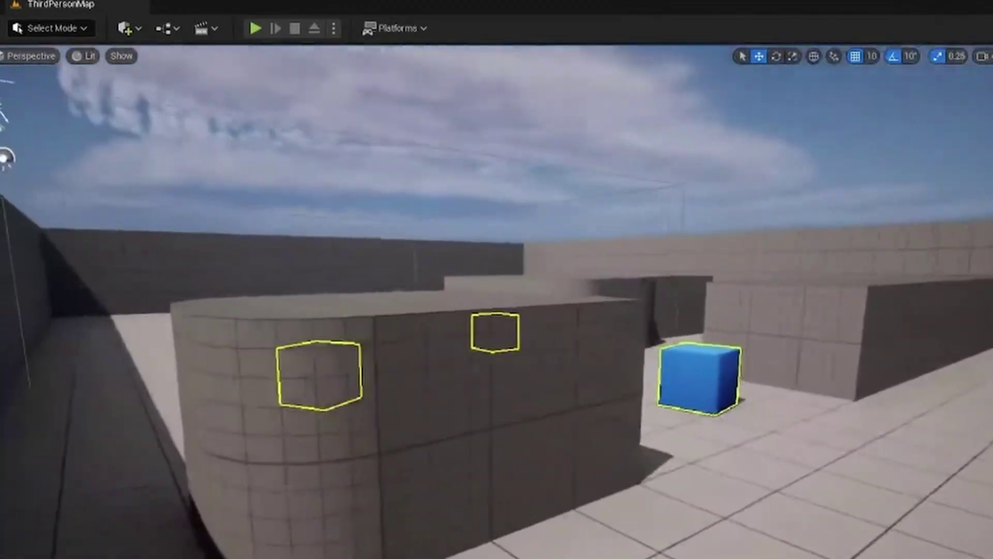
key("a")
key("e")
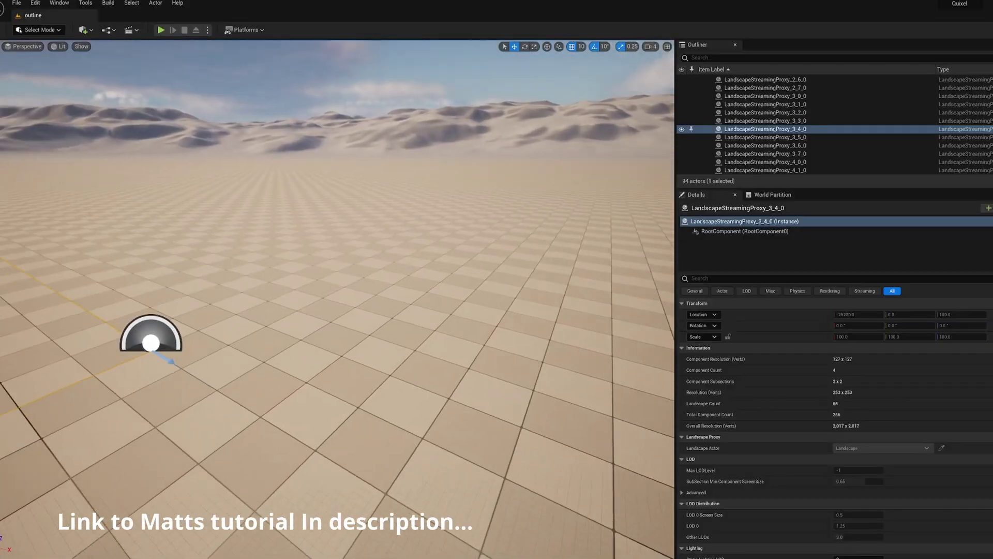
right_click_drag(336, 289, 311, 289)
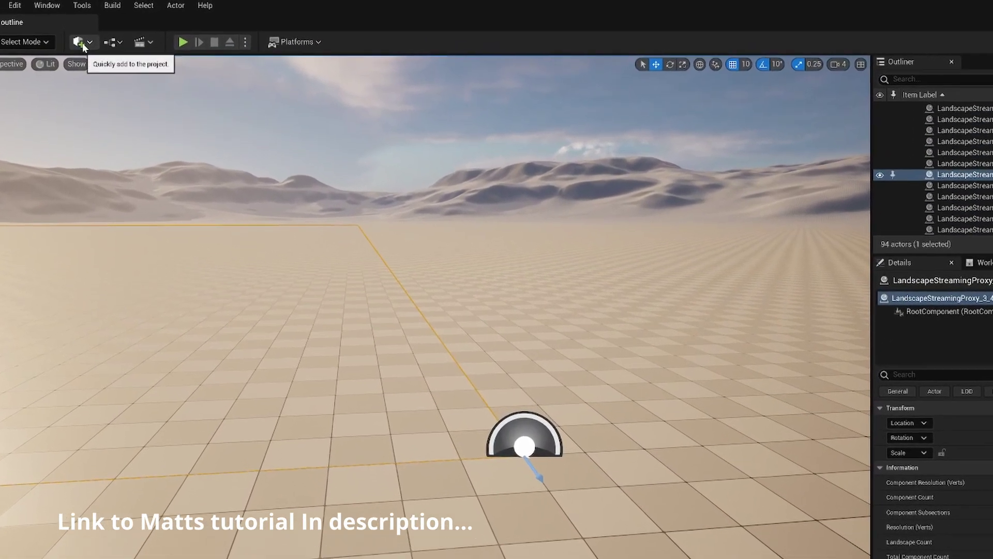
Place a Cube shape in the level above the landscape floor.
left_click(83, 29)
mouse_move(111, 103)
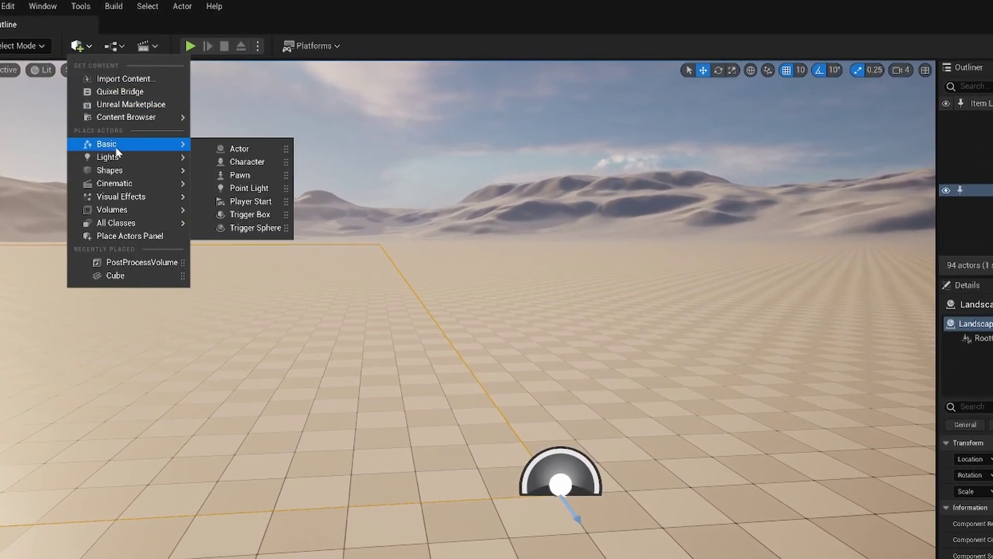
mouse_move(132, 175)
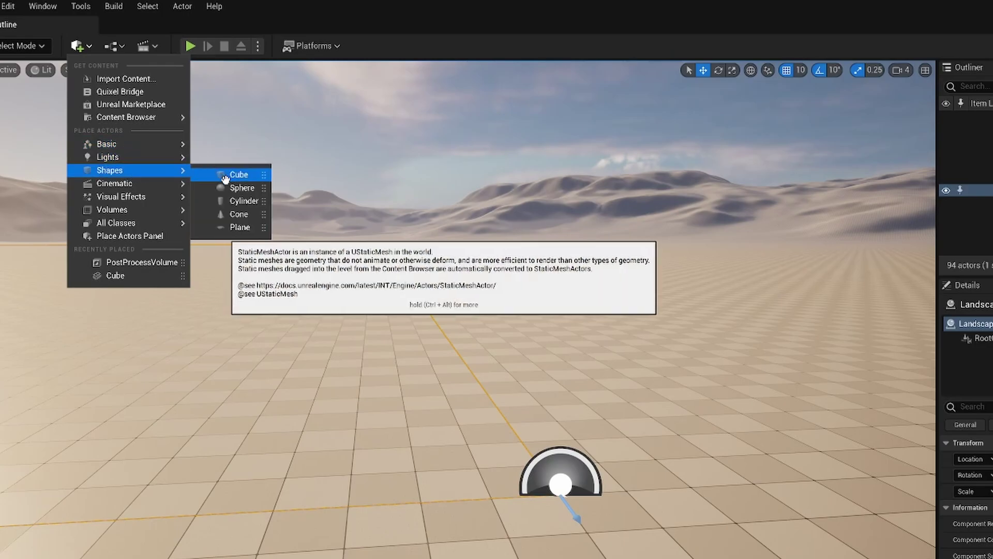
left_click_drag(225, 177, 502, 360)
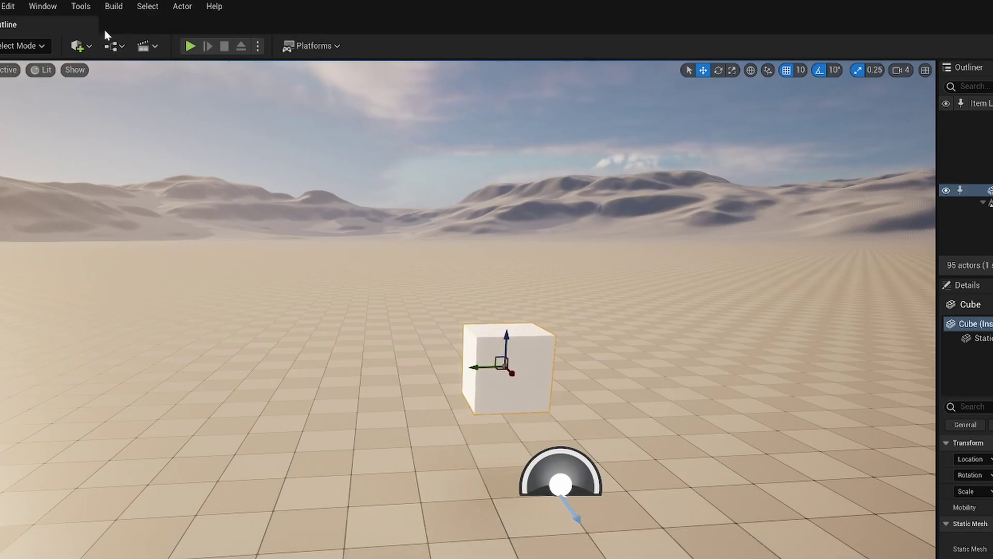
Place a PostProcessVolume in the level beside the cube.
left_click(79, 45)
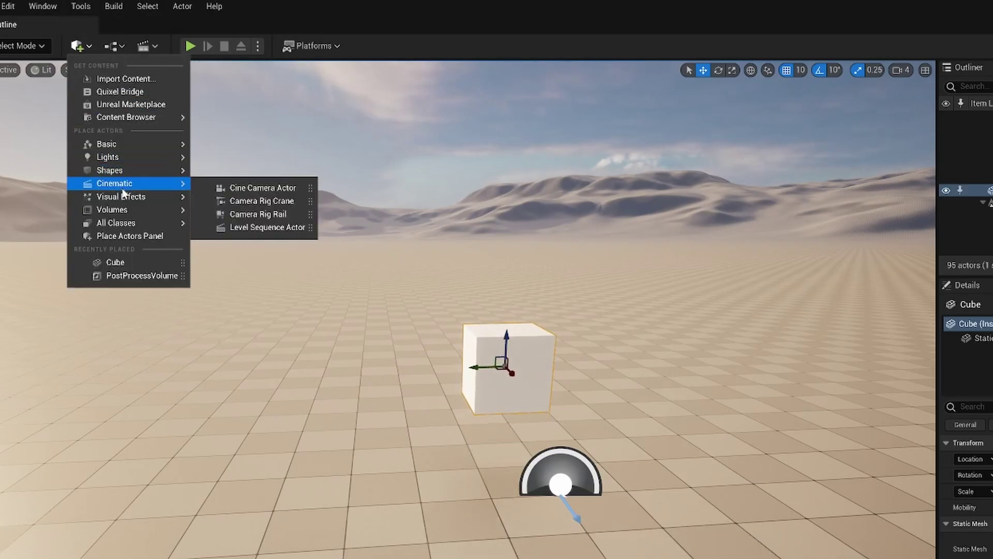
mouse_move(126, 199)
left_click_drag(219, 200, 440, 450)
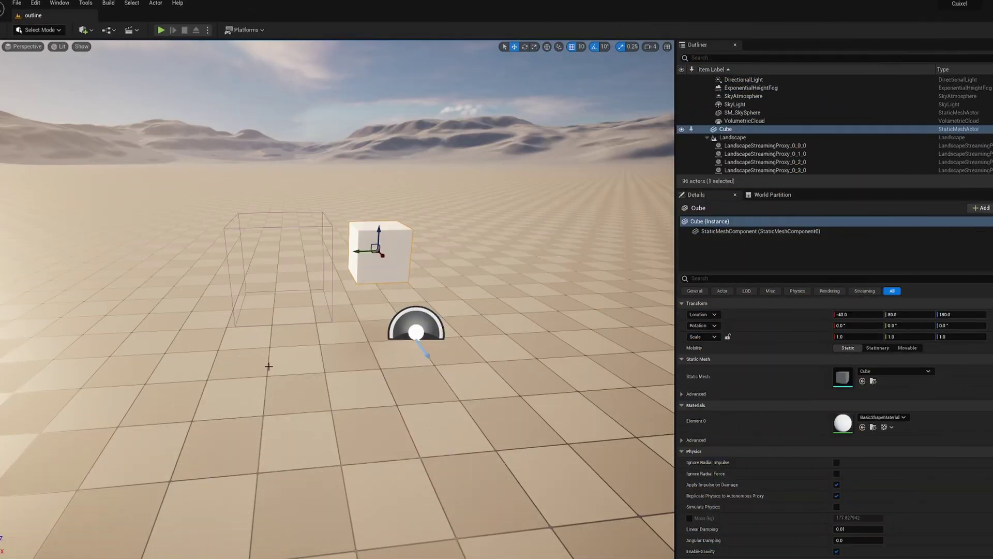
Create a new material in the materials folder and name it M_Outline_Highklight.
key("ctrl+space")
right_click(309, 459)
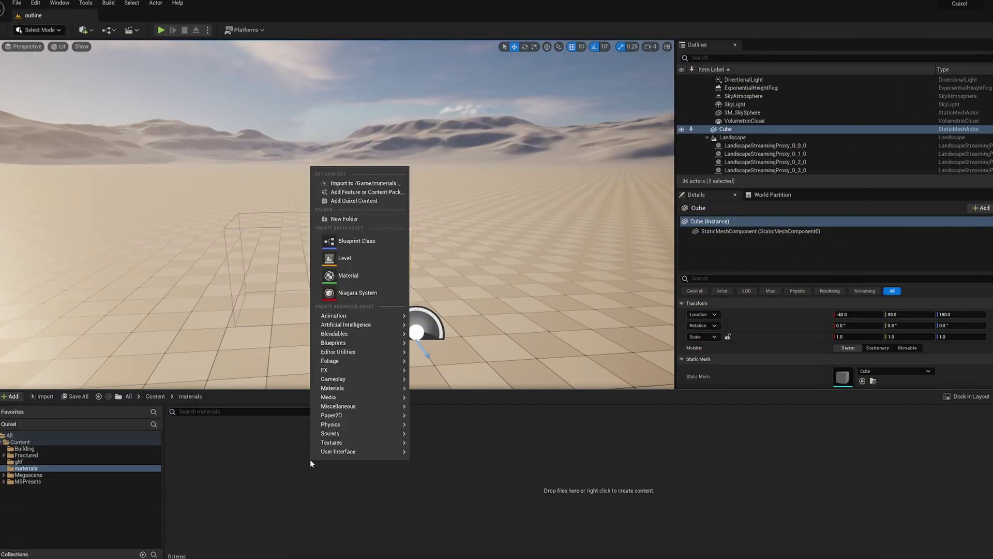
left_click(349, 275)
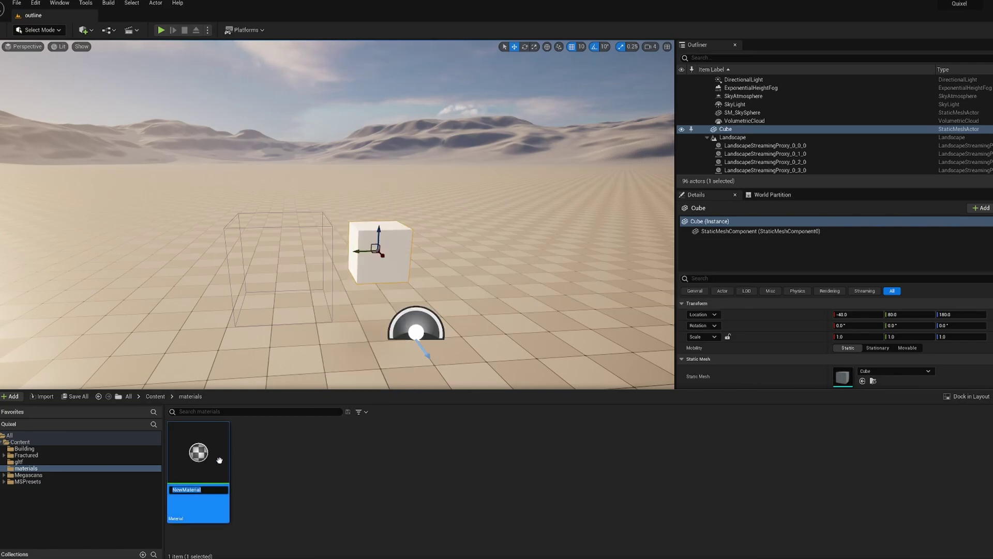
type("O")
type("M_")
key("Return")
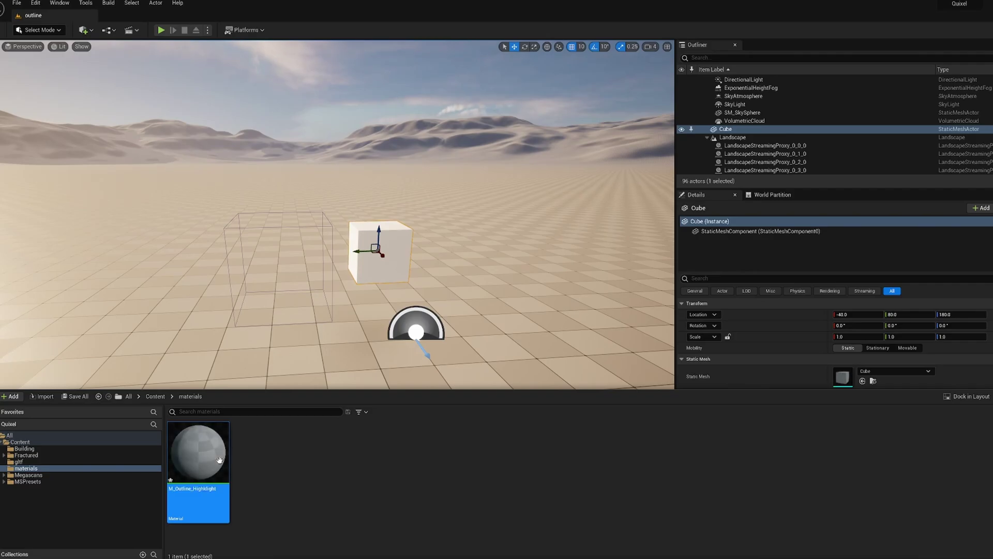
Open the M_Outline_Highklight material and paste the copied outline node network into its graph beside the result node.
double_click(203, 448)
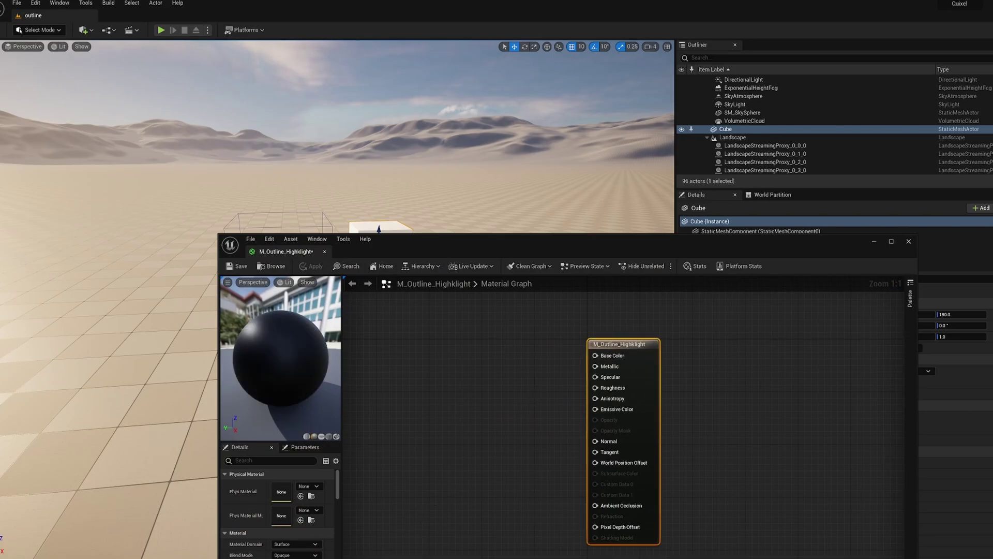
left_click_drag(270, 190, 847, 442)
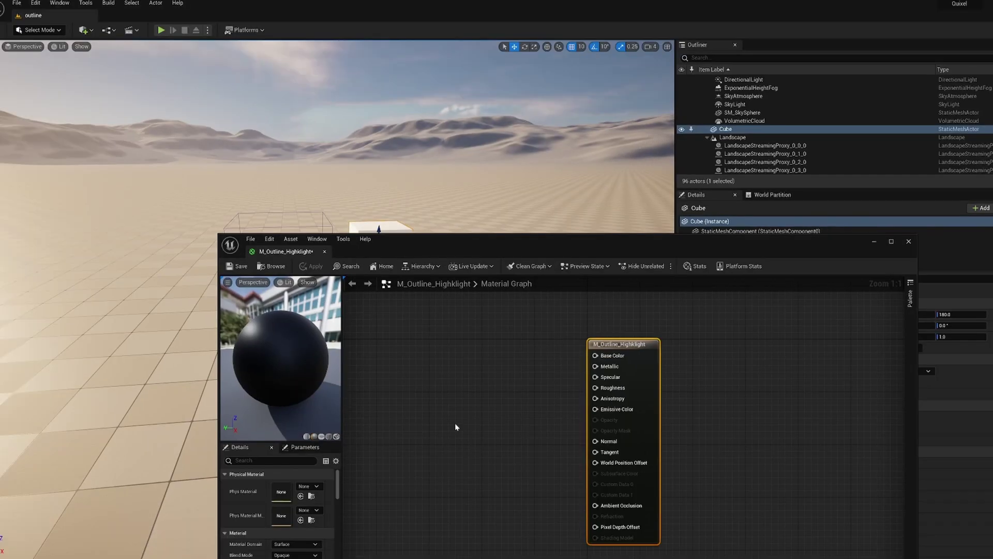
scroll(486, 410, "down", 6)
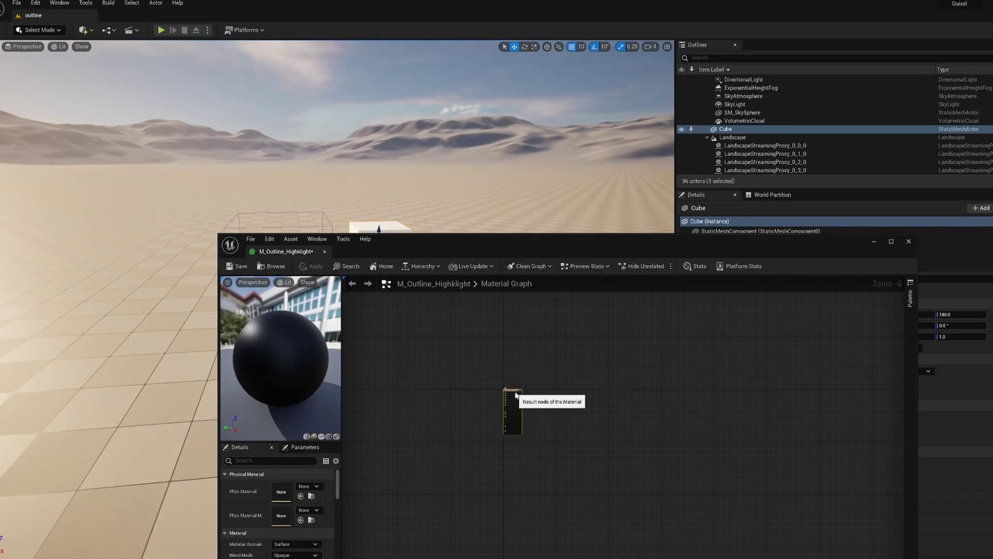
left_click_drag(511, 396, 640, 328)
key("ctrl+v")
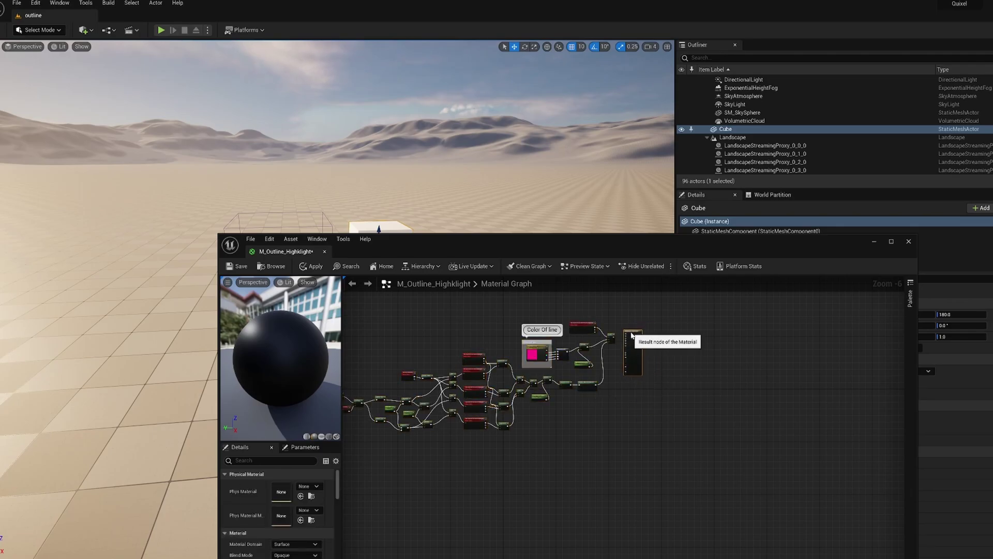
scroll(639, 341, "up", 6)
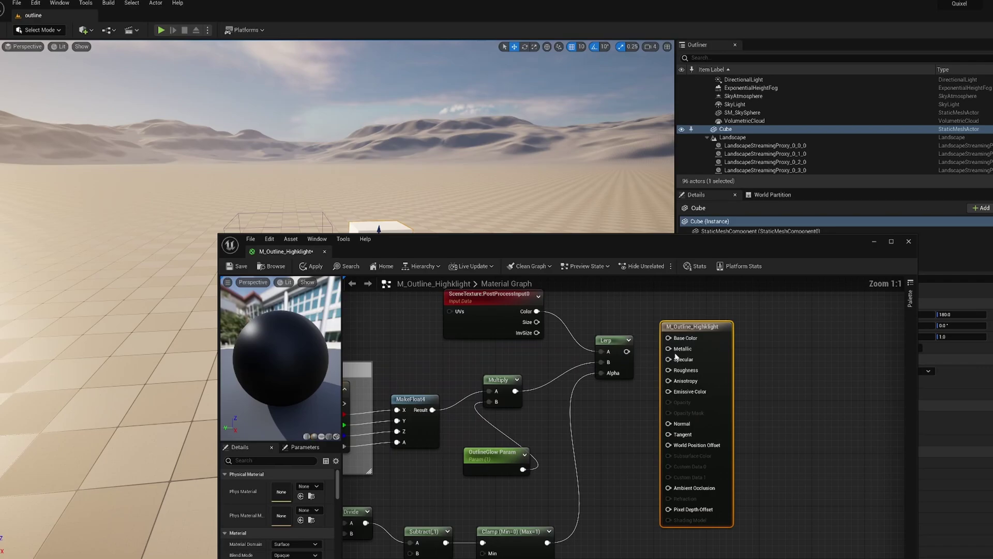
Set the Material Domain to Post Process, connect the Lerp output to Emissive Color, and apply and save the material.
left_click_drag(536, 240, 445, 73)
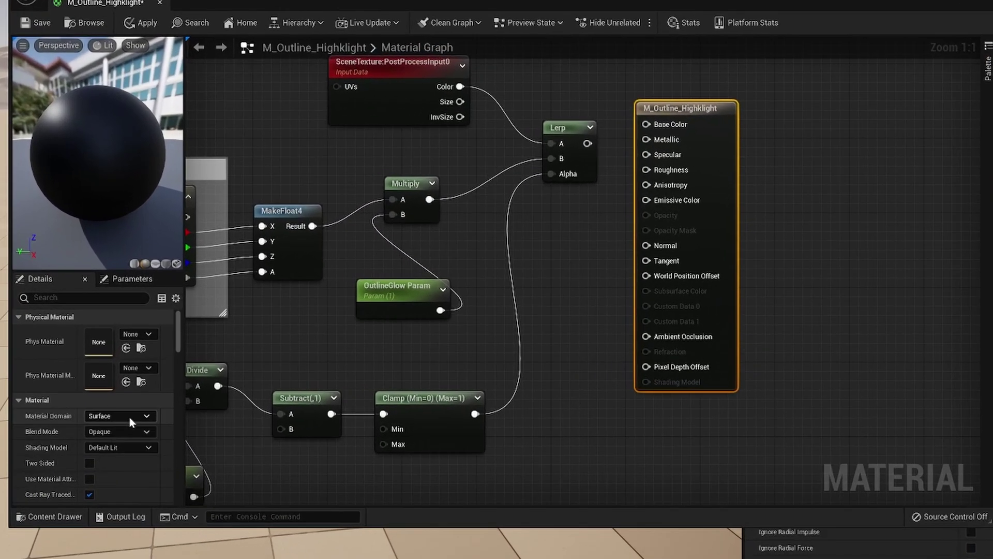
left_click(130, 418)
left_click(112, 471)
left_click_drag(587, 143, 646, 200)
left_click_drag(638, 2, 642, 97)
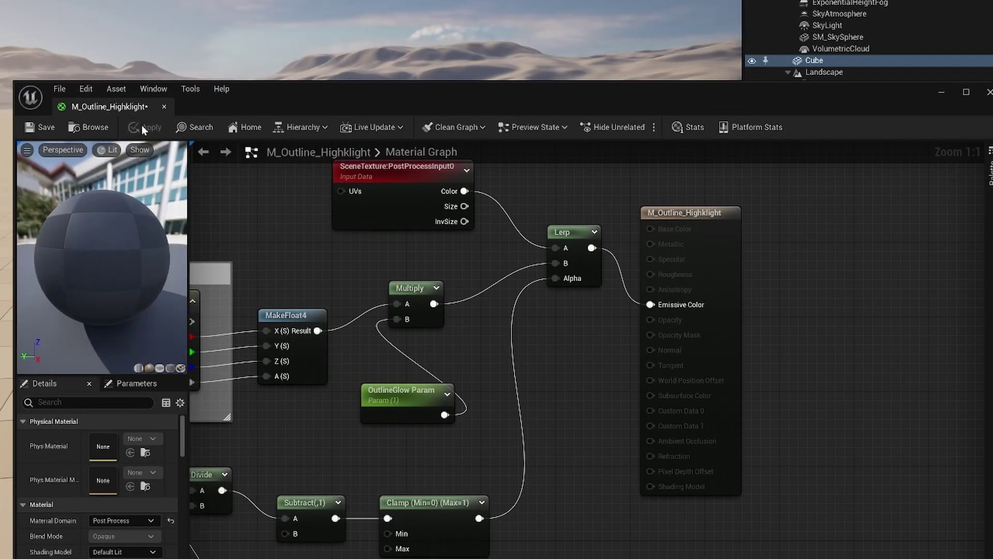
left_click(40, 128)
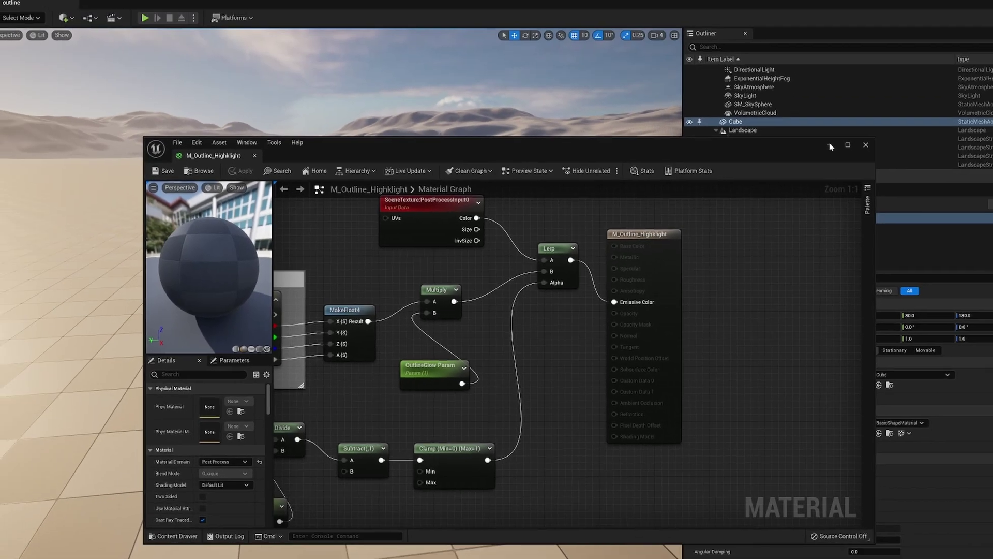
Return to the level and enable Render CustomDepth Pass on the cube.
left_click(941, 93)
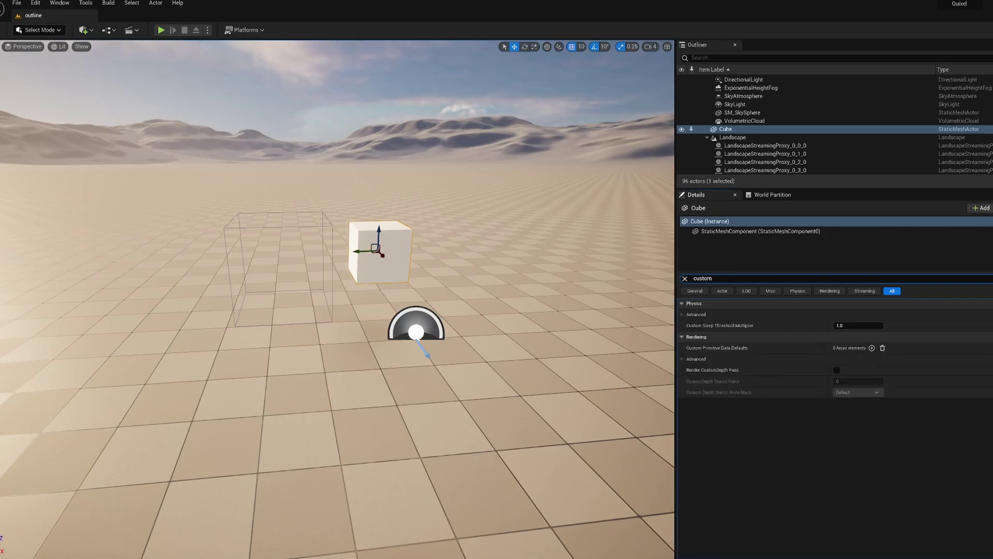
left_click(837, 370)
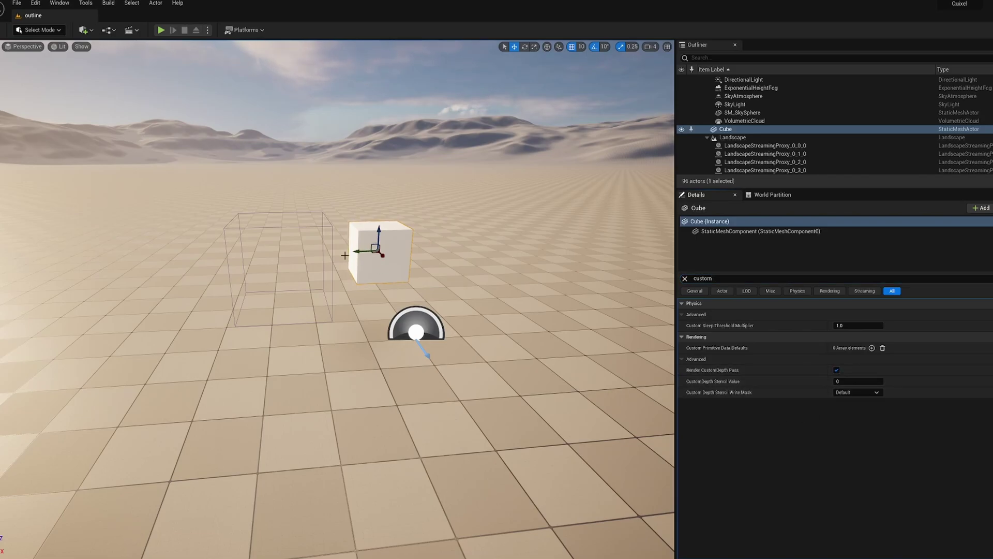
Add an element to the Post Process Materials array of the PostProcessVolume and choose its type.
left_click(327, 226)
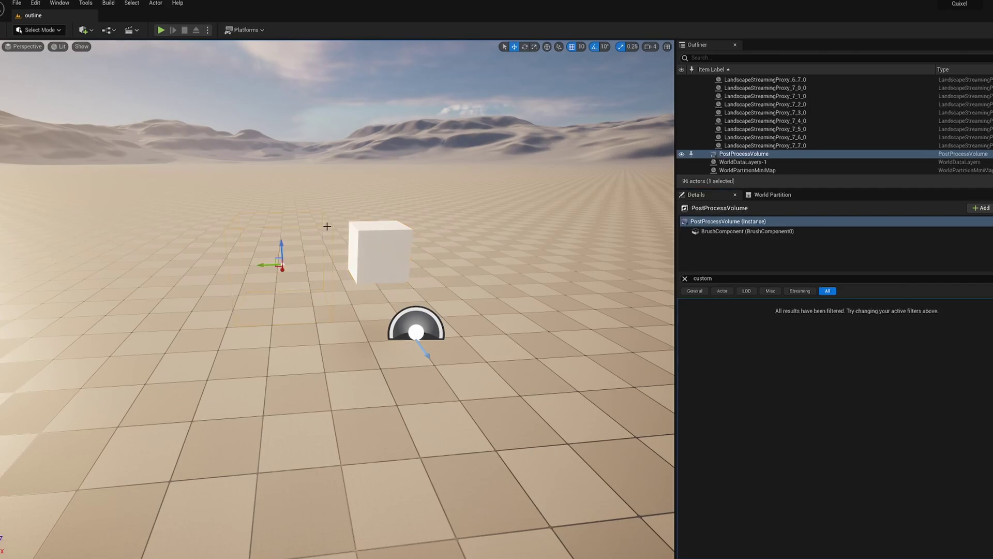
left_click(685, 278)
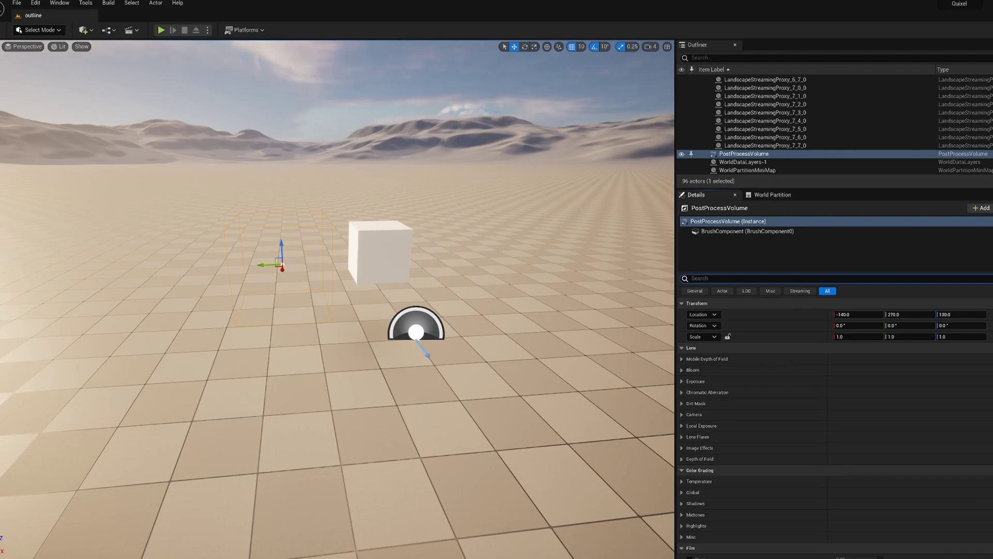
type("arra")
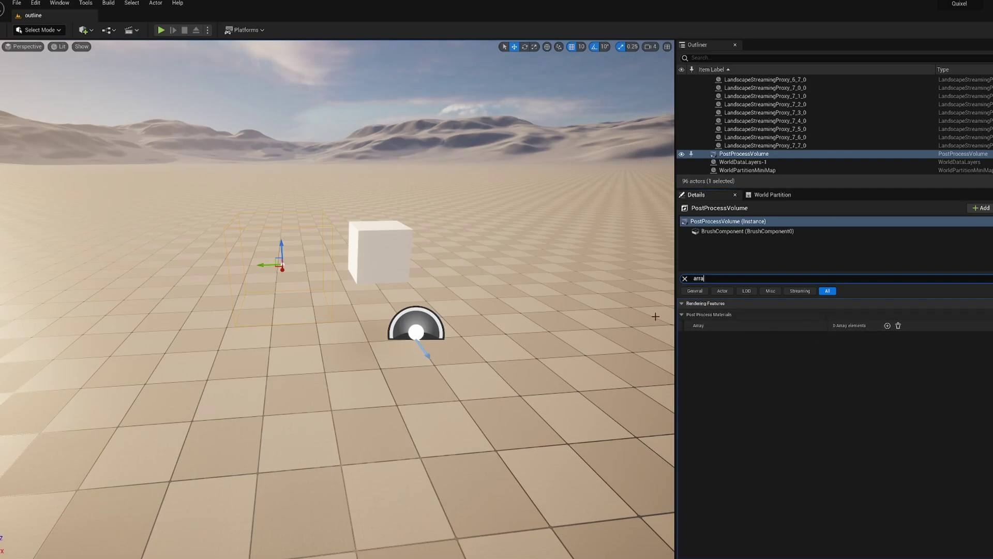
left_click(887, 326)
left_click(850, 337)
left_click(860, 351)
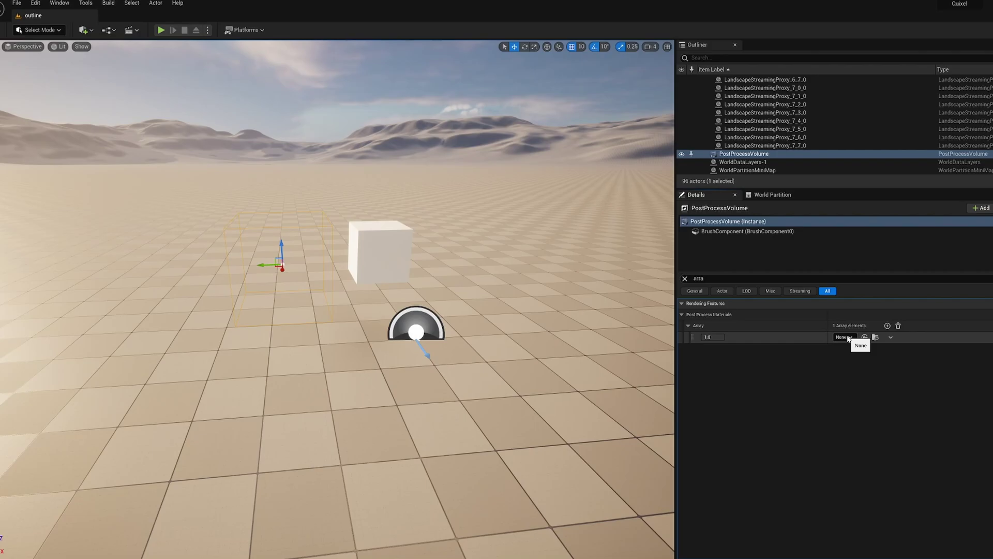
Assign the M_Outline_Highklight material to the new Post Process Materials array element.
left_click(848, 337)
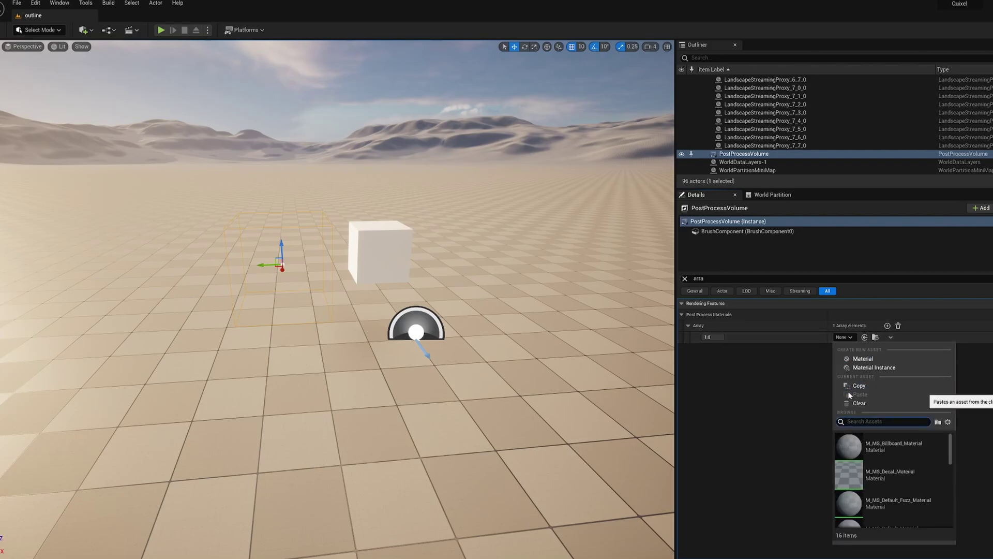
type("m_")
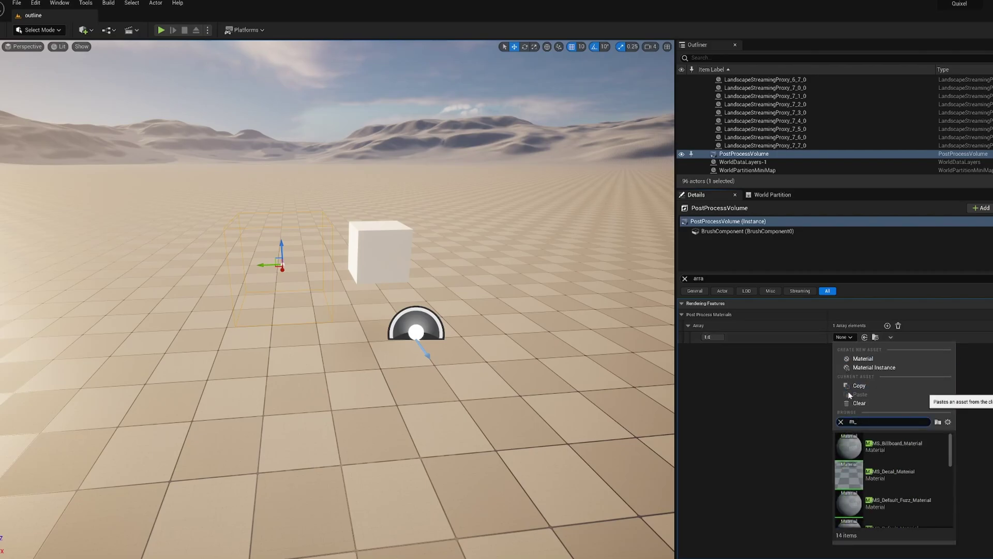
key("BackSpace")
key("BackSpace")
type("high")
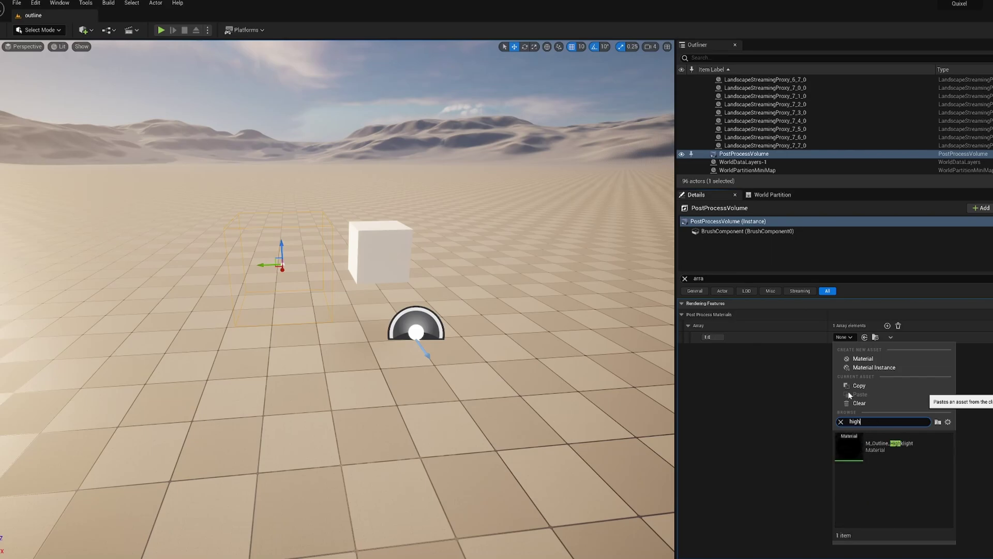
left_click(885, 446)
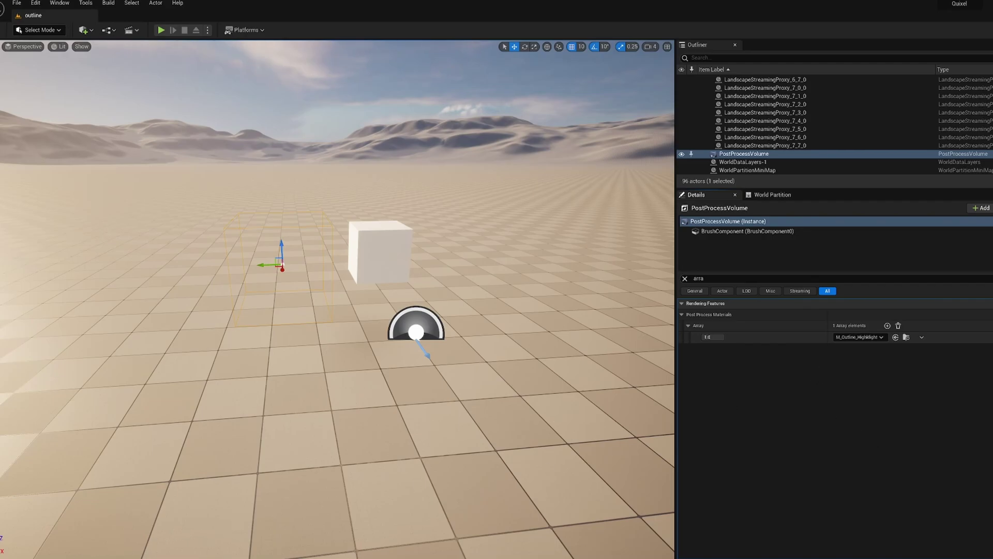
Enable Infinite Extent (Unbound) on the PostProcessVolume.
key("ctrl+space")
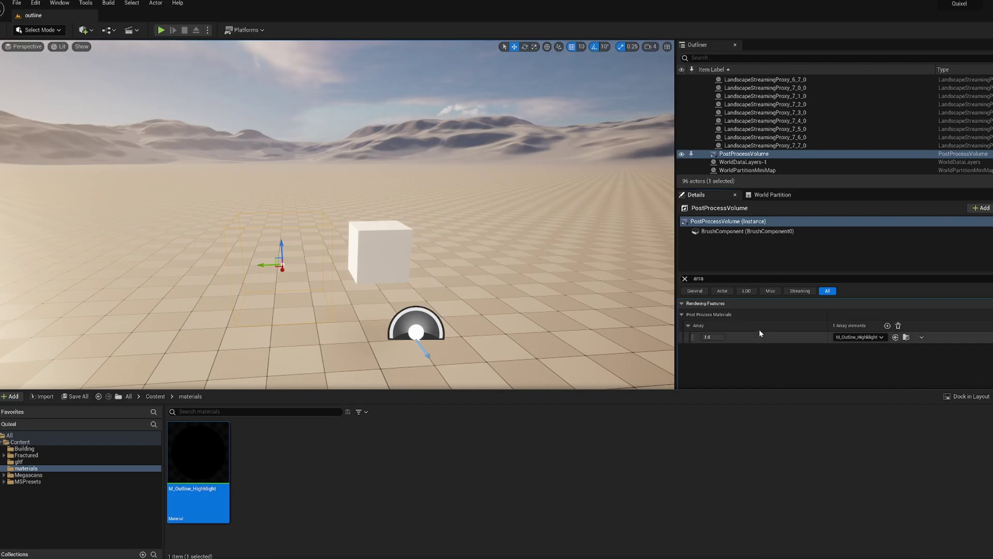
left_click(755, 279)
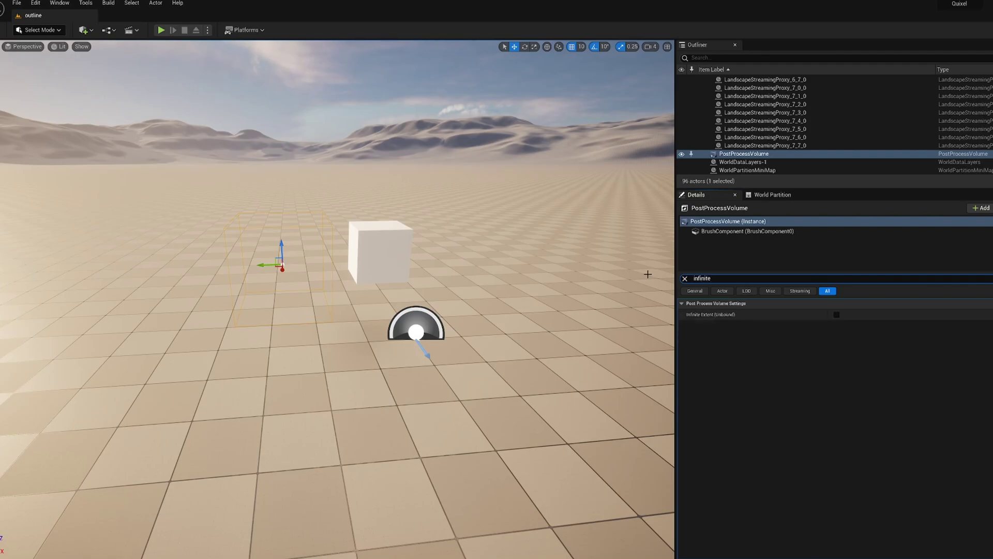
left_click(837, 315)
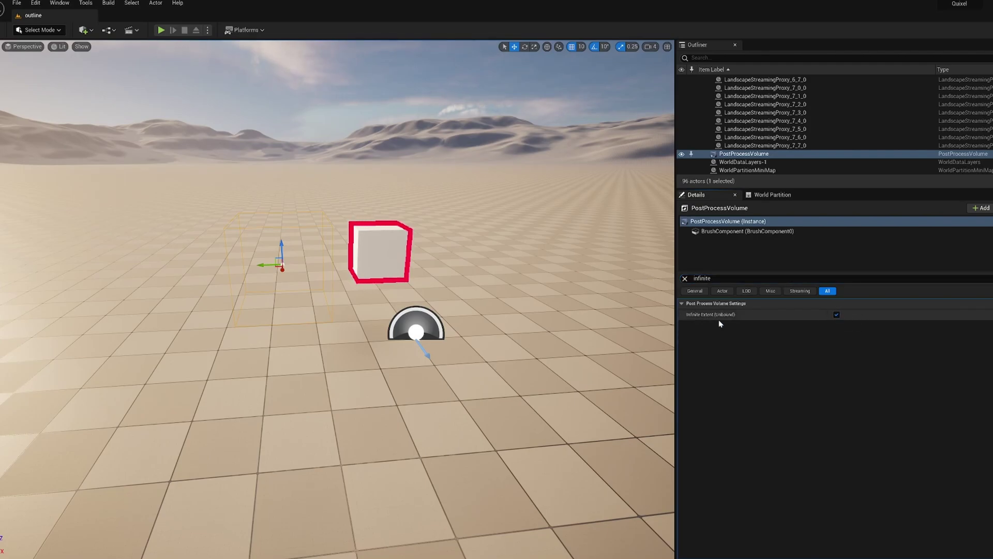
Place a Sphere shape near the cube, move it beside the cube and scale it up.
left_click(386, 236)
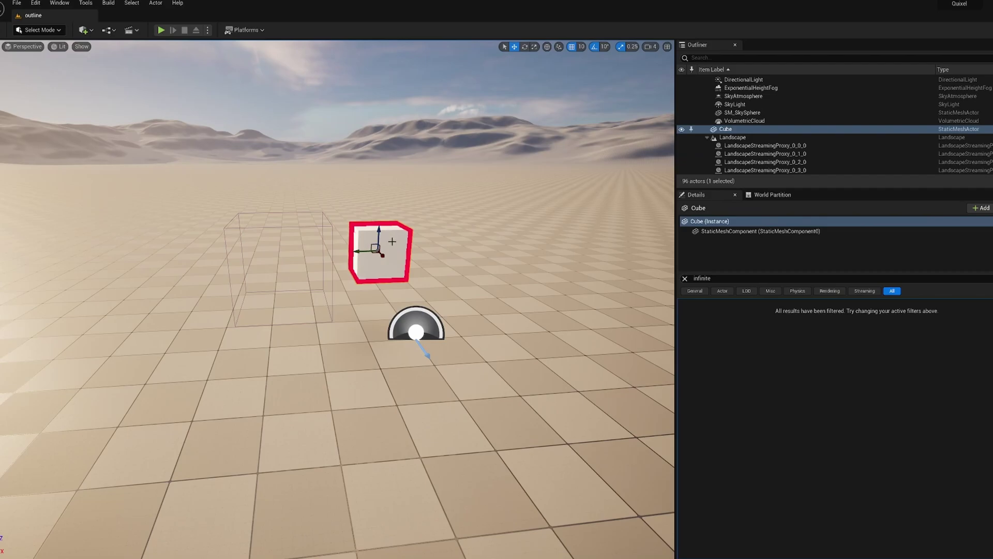
scroll(381, 226, "up", 1)
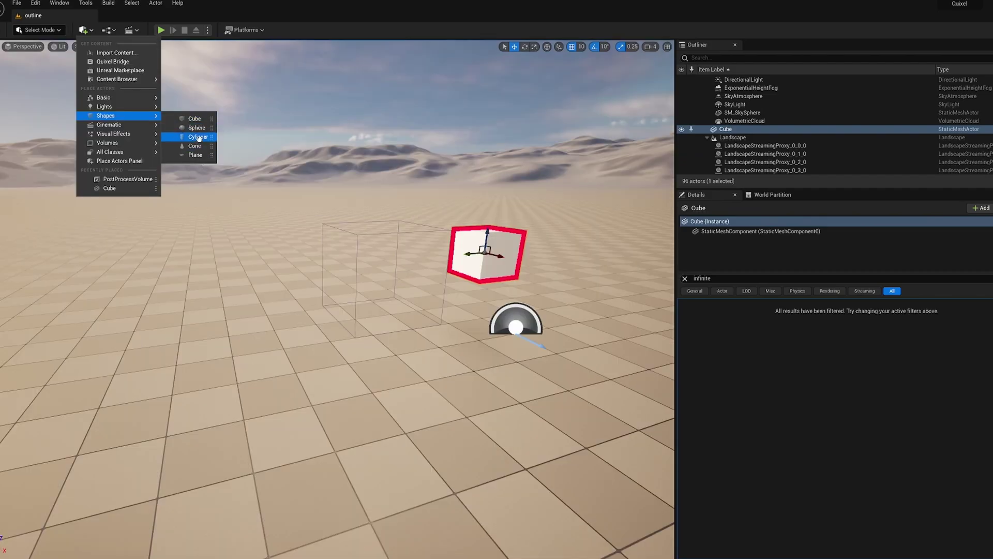
left_click_drag(198, 137, 476, 287)
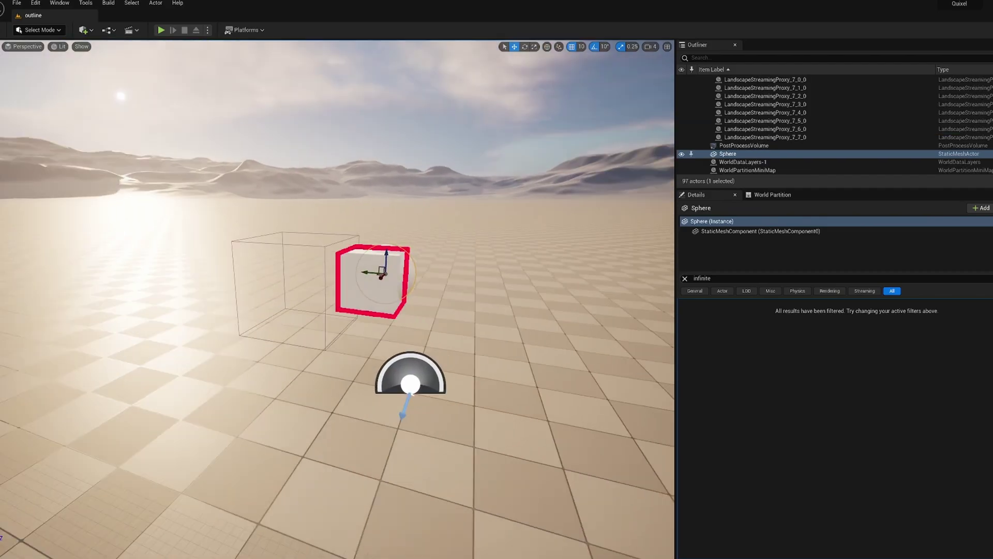
left_click_drag(473, 241, 474, 224)
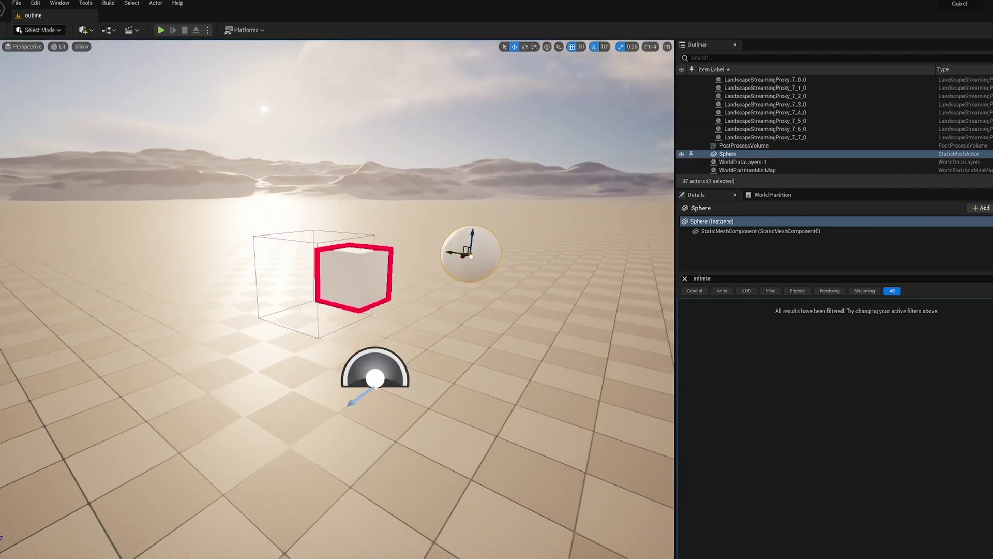
key("r")
right_click_drag(468, 245, 491, 245)
Examine the cube's outline from the far side of the sphere, where the sphere overlaps it, and select the cube.
left_click_drag(405, 241, 432, 220)
right_click_drag(432, 219, 274, 209)
key("d")
key("s")
key("w")
key("a")
right_click_drag(342, 253, 434, 293)
left_click(421, 226)
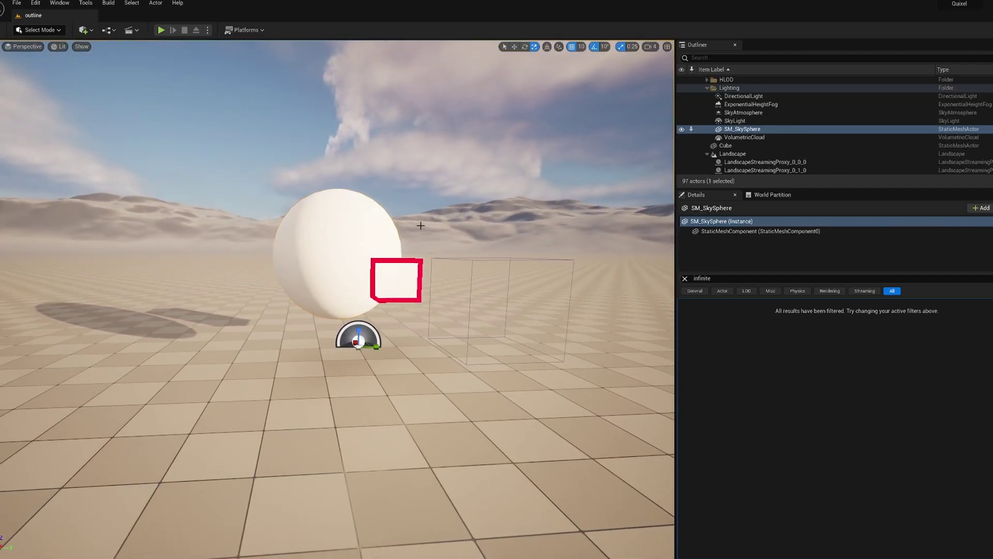
left_click(415, 276)
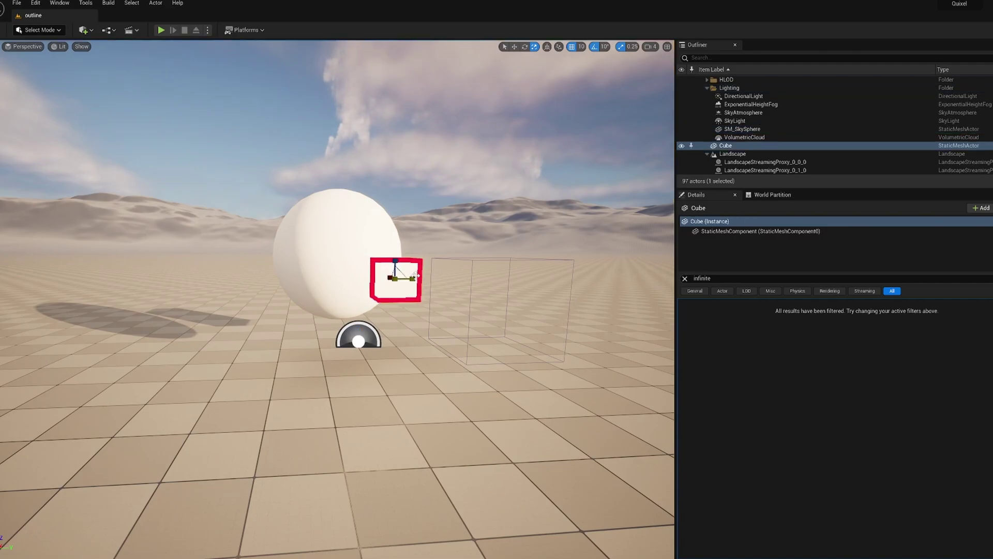
Open the M_Outline_Highklight material and set its Highlight Color parameter to blue, about R 0.0, G 0.04, B 1.0.
left_click(31, 554)
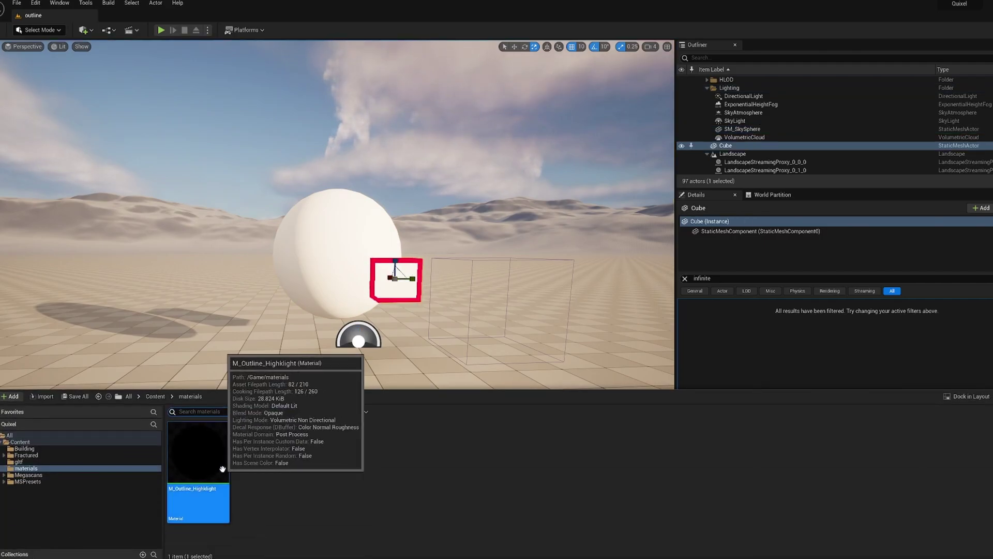
double_click(204, 458)
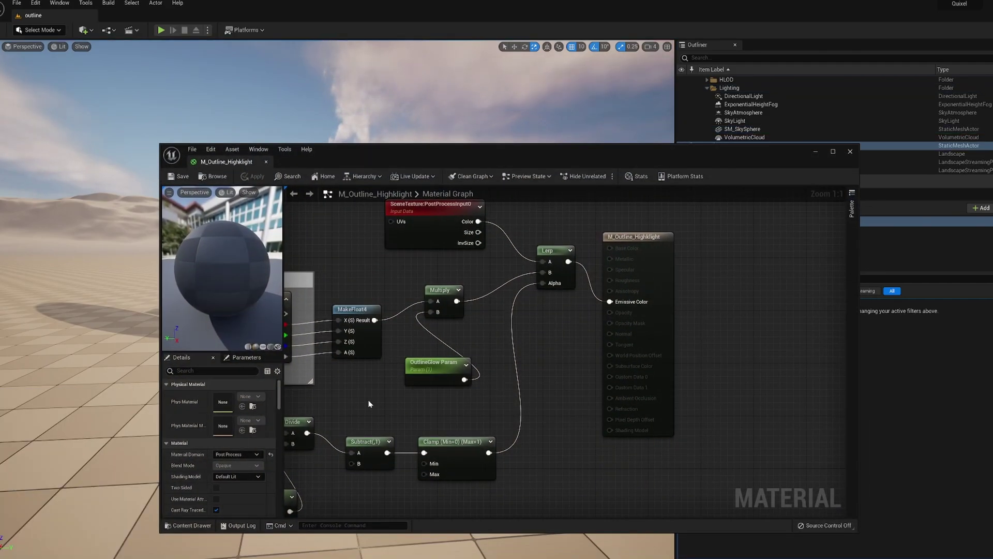
scroll(369, 401, "down", 4)
scroll(375, 394, "up", 3)
right_click_drag(371, 402, 607, 405)
left_click(491, 338)
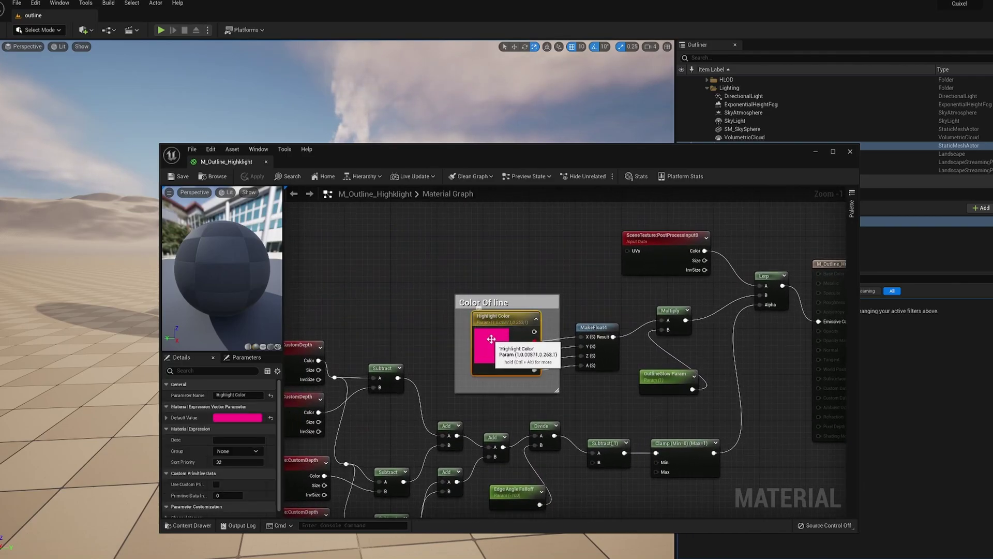
double_click(491, 339)
left_click(521, 378)
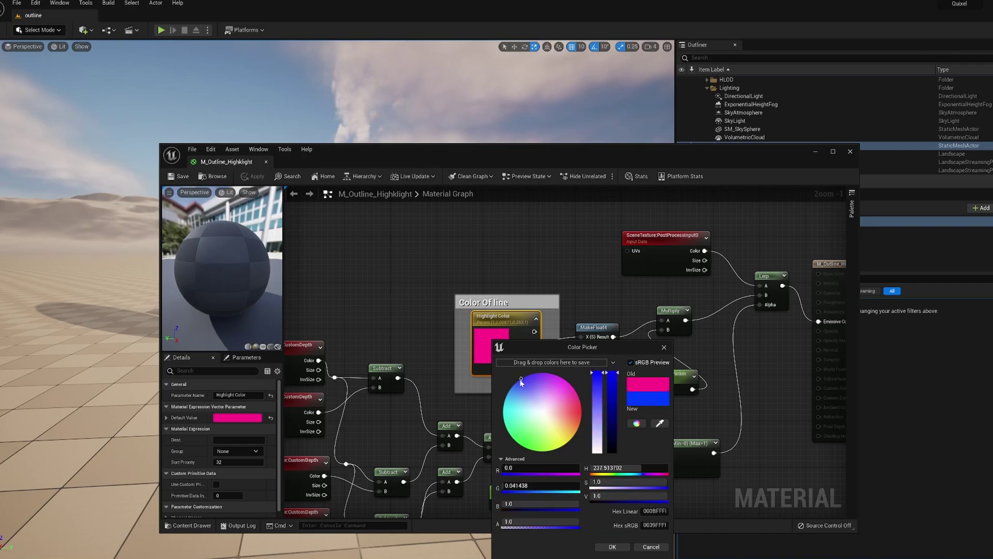
left_click(612, 547)
Move the material editor clear of the cube and apply the material changes to the level.
left_click_drag(480, 158, 789, 138)
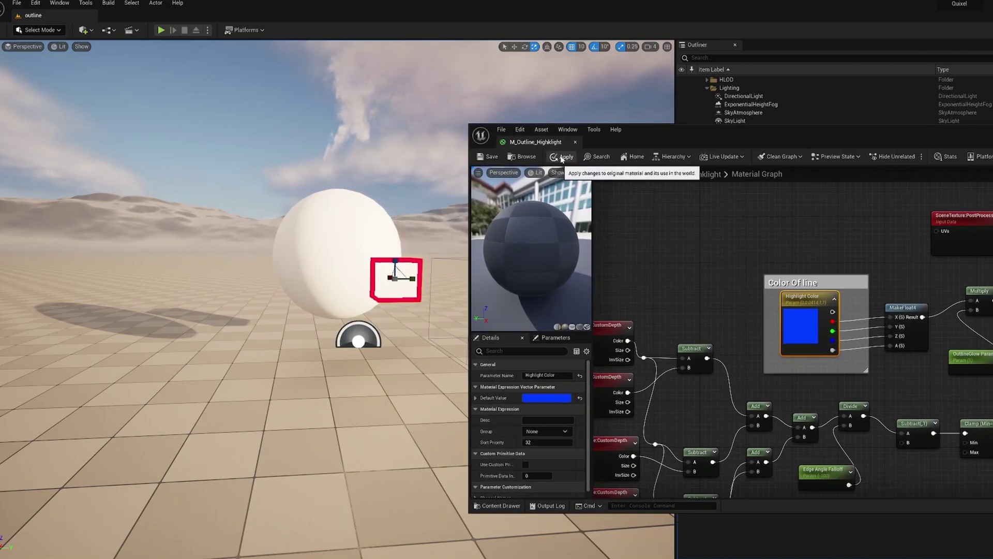
left_click(562, 158)
right_click_drag(660, 325, 748, 294)
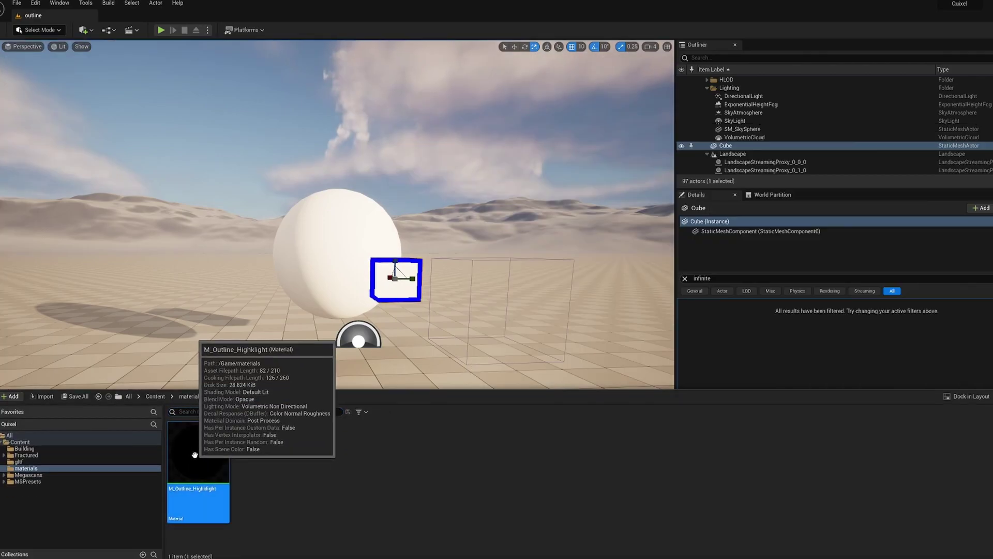
Create a material instance from the M_Outline_Highklight material, keeping its default name.
right_click(196, 457)
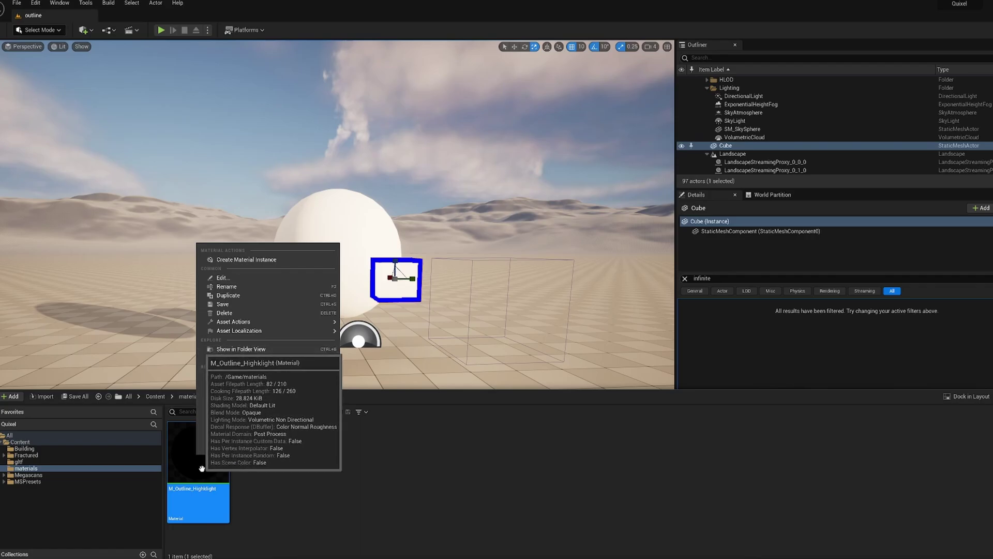
left_click(266, 259)
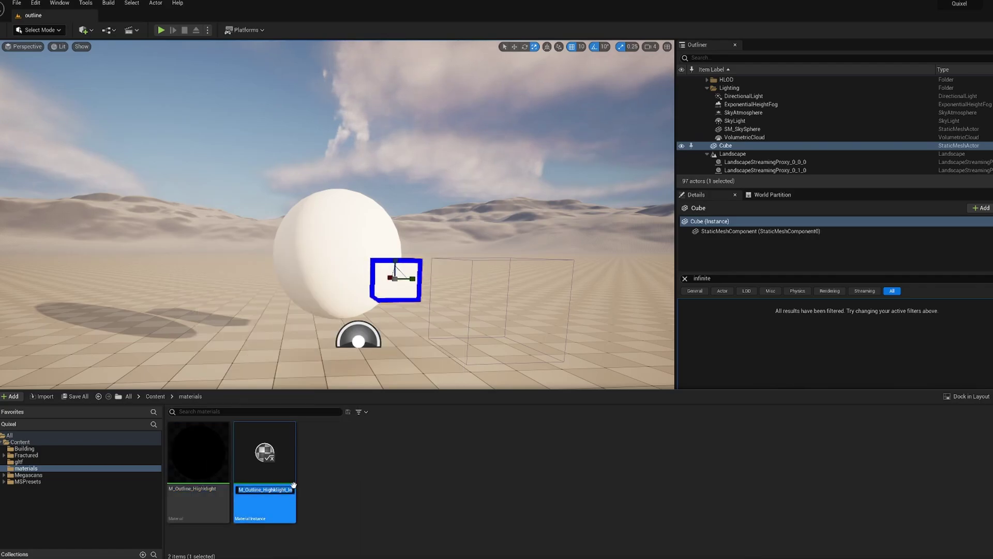
key("Return")
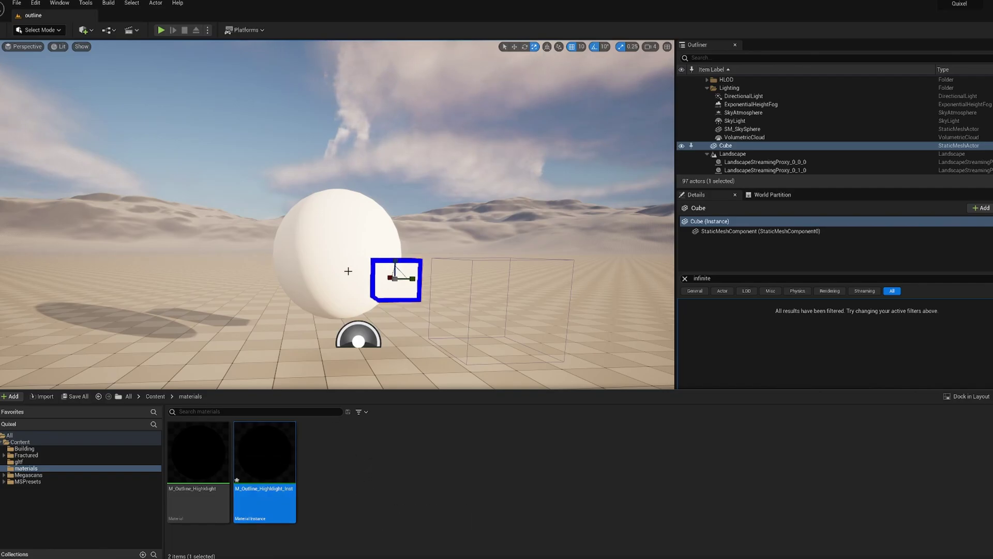
Replace the PostProcessVolume's Post Process Materials array entry with the M_Outline_Highklight_Inst material instance.
left_click(450, 261)
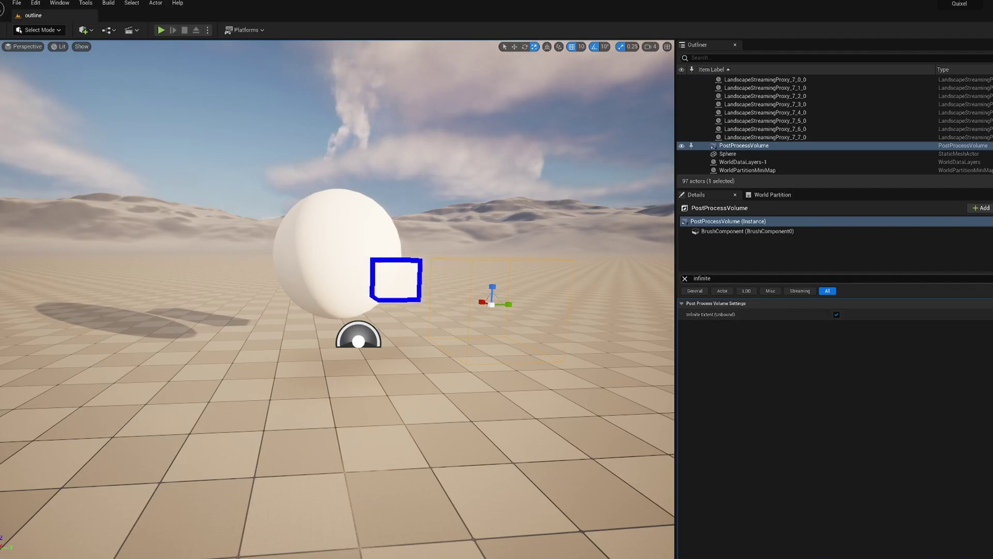
left_click(724, 279)
type("arra")
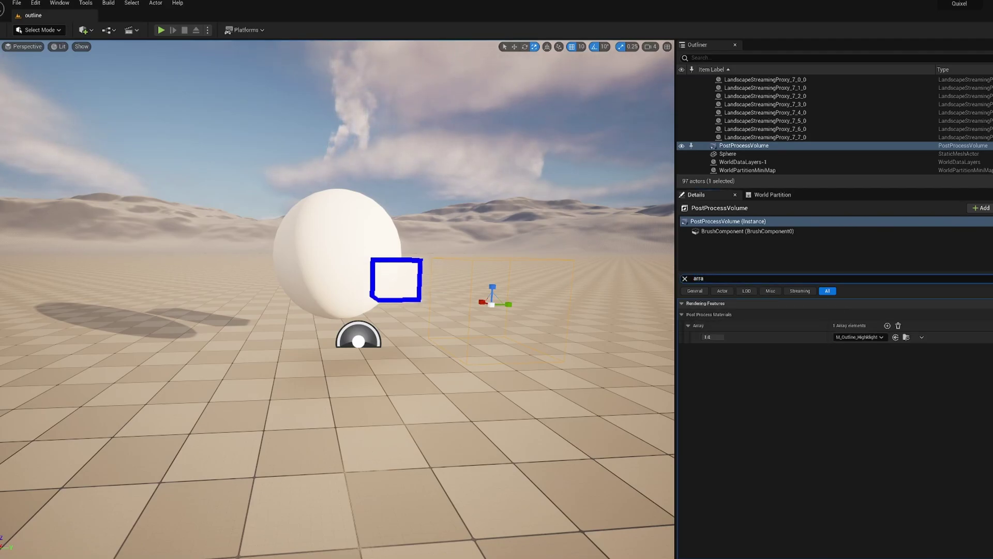
left_click(859, 337)
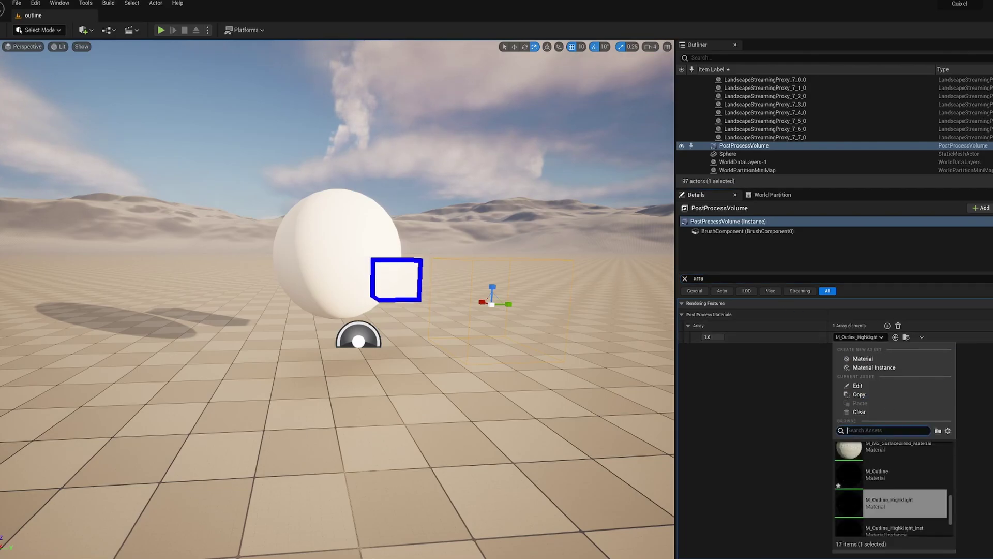
type("m_outline")
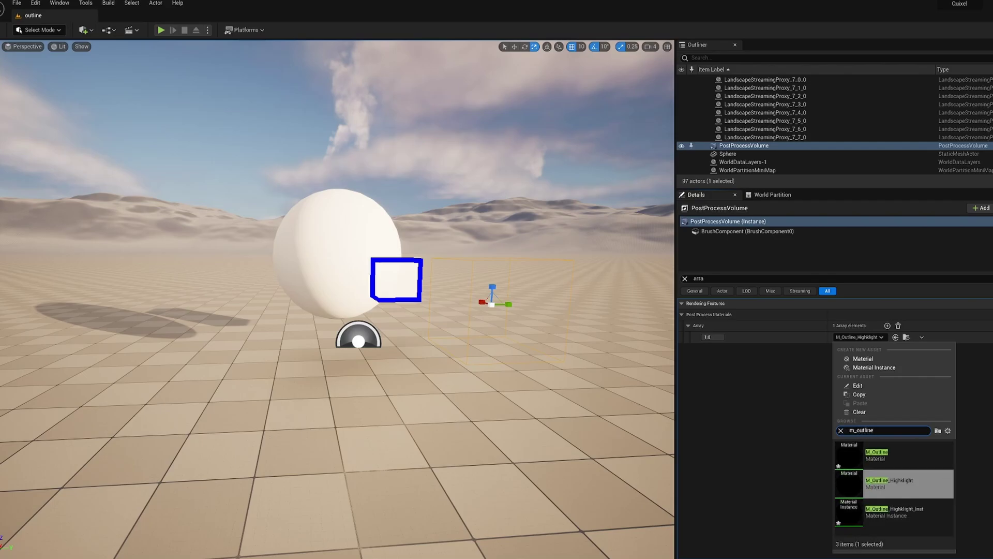
left_click(919, 513)
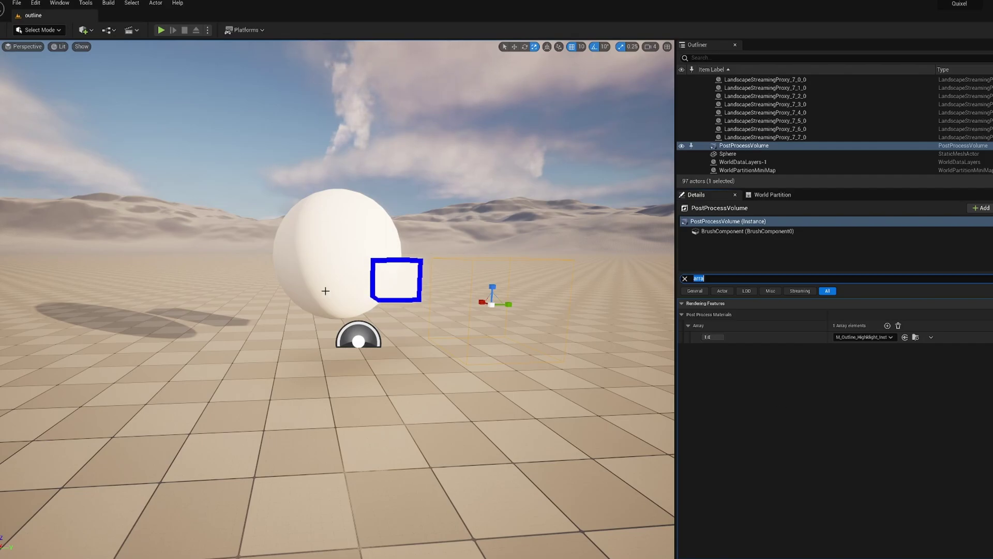
Select the cube, open the M_Outline_Highklight_Inst material instance beside it and widen the parameter details area.
left_click(467, 353)
left_click(414, 290)
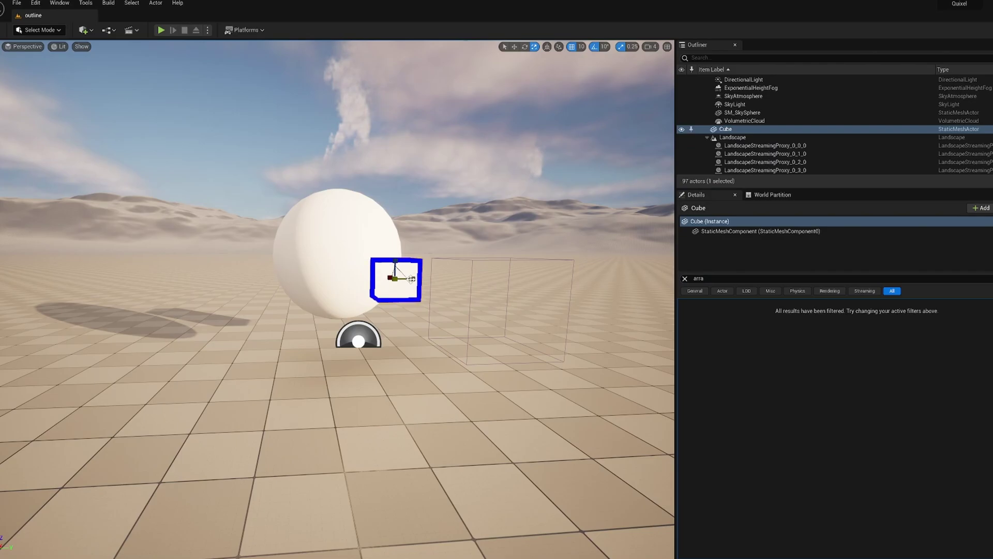
key("ctrl+space")
double_click(265, 448)
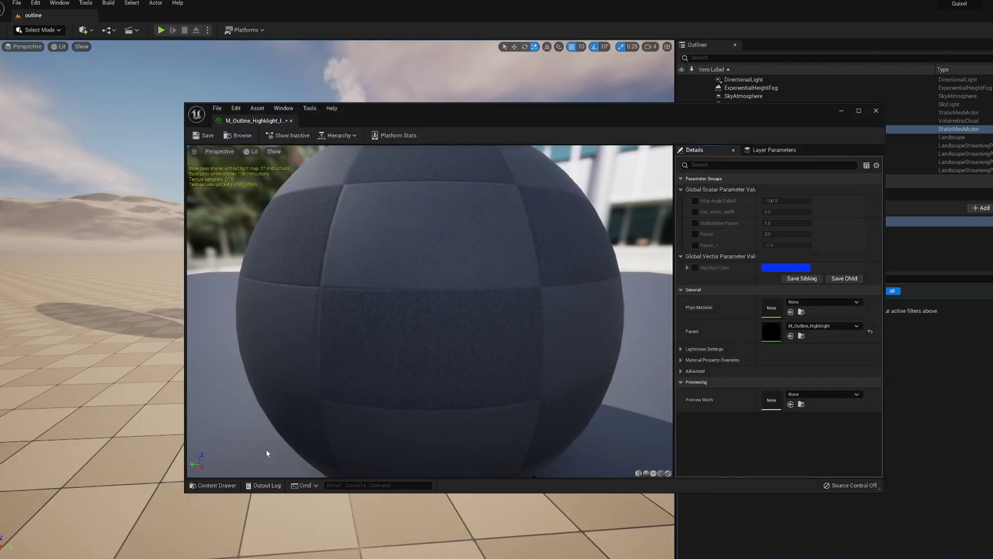
left_click_drag(709, 112, 934, 40)
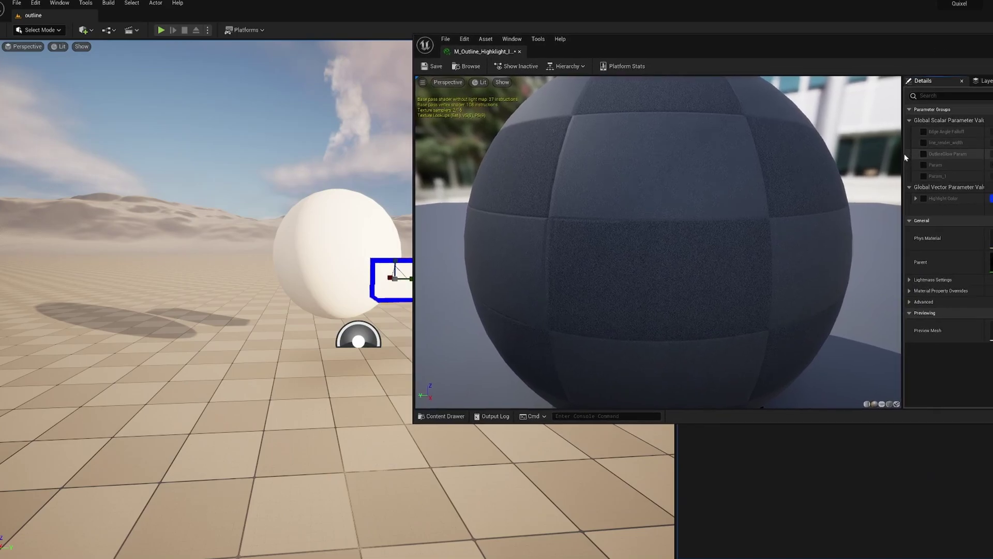
left_click_drag(902, 155, 694, 147)
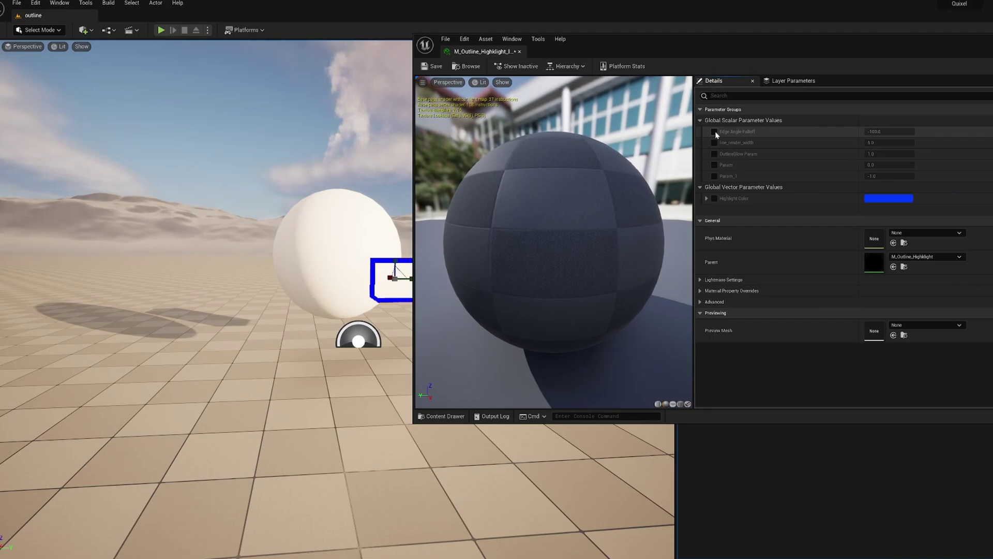
Enable the overrides for Edge Angle Falloff, line_render_width, OutlineGlow Param, Param and Param_1.
left_click(715, 132)
left_click(714, 142)
left_click(714, 153)
left_click(714, 164)
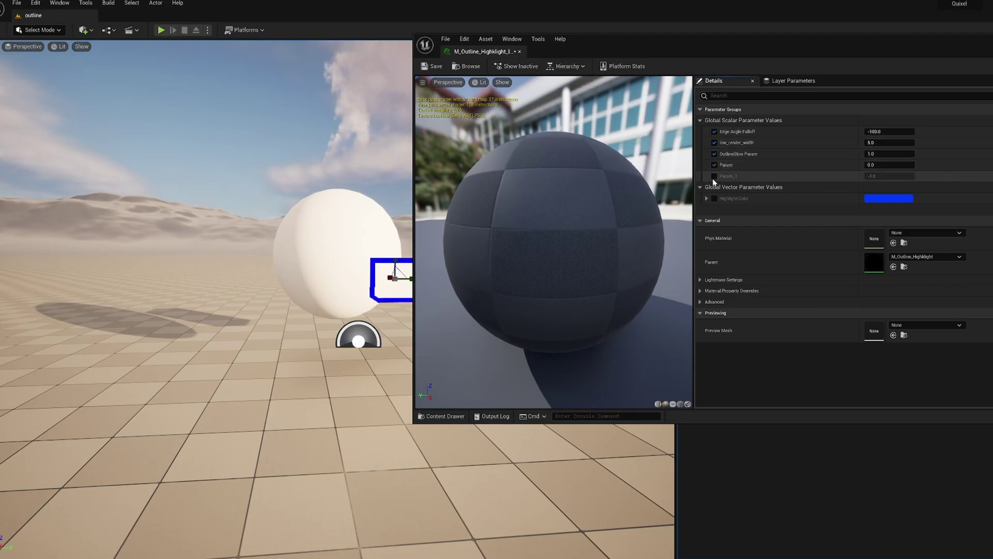
left_click(714, 176)
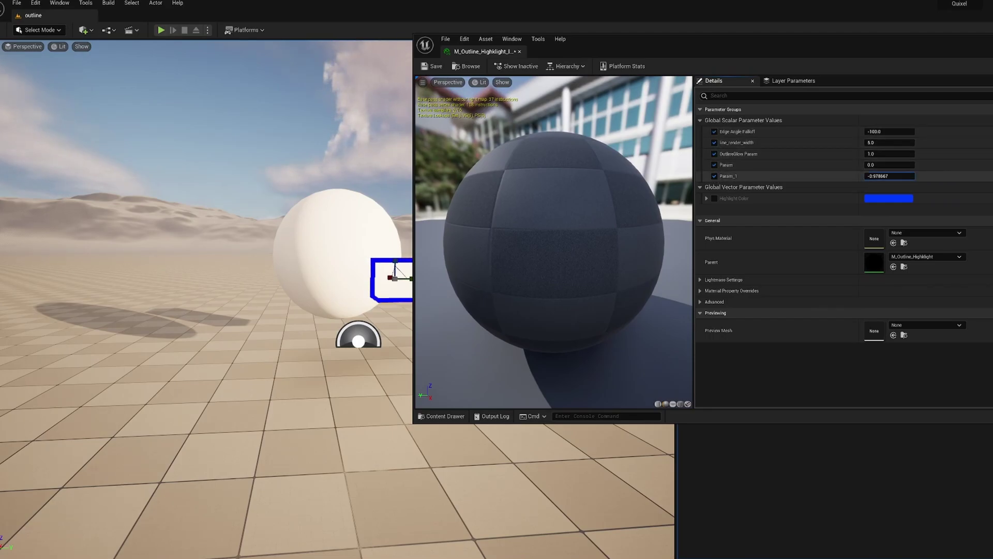
Try a Param_1 value of about -0.98 and undo the change.
left_click_drag(890, 176, 879, 176)
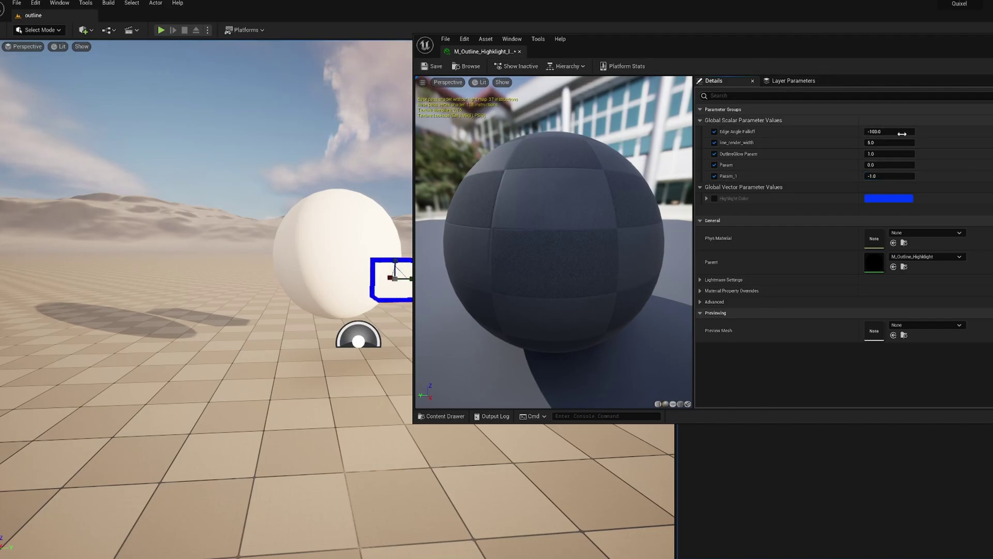
key("ctrl+z")
Set line_render_width to about 2.12 in the material instance.
left_click_drag(890, 142, 913, 142)
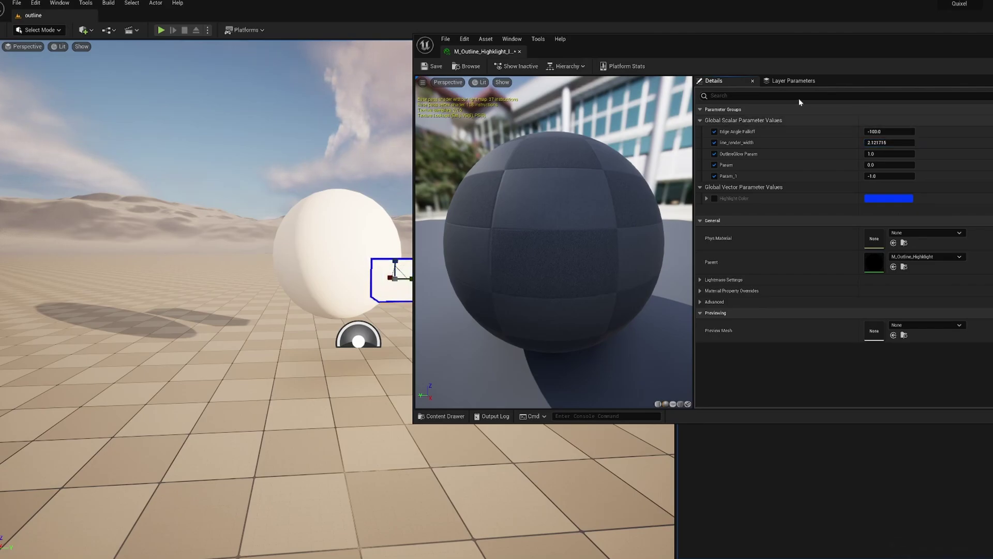
mouse_move(713, 42)
left_mouse_down()
mouse_move(872, 74)
mouse_move(710, 53)
left_mouse_up()
Try OutlineGlow Param at about 33.8 and Param at about 0.17, undoing each change.
left_click_drag(879, 168, 858, 169)
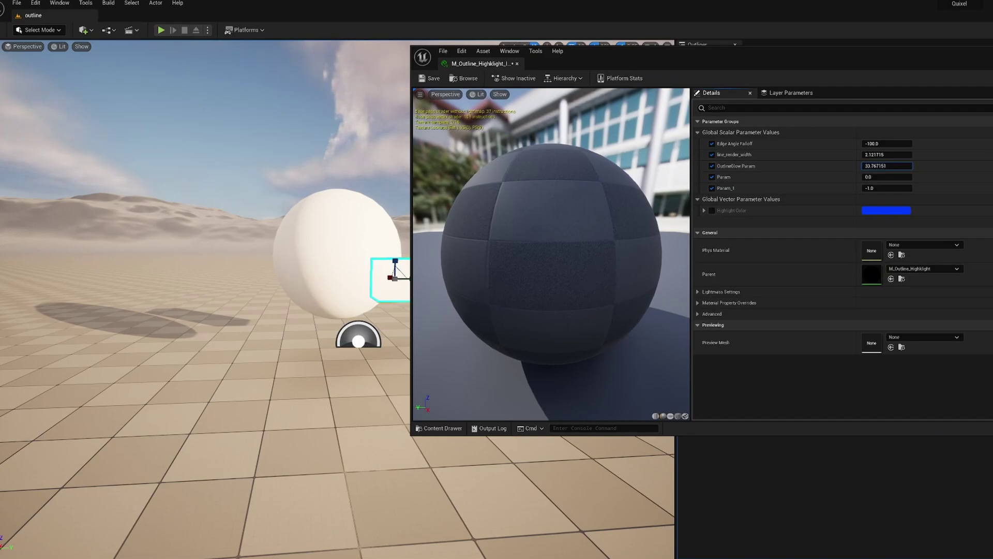
key("ctrl+z")
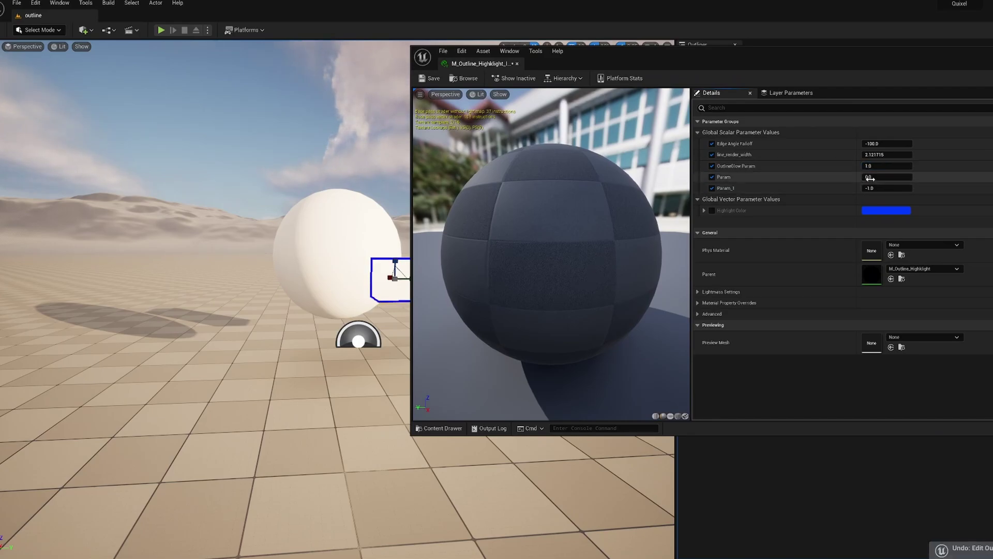
left_click_drag(874, 177, 879, 177)
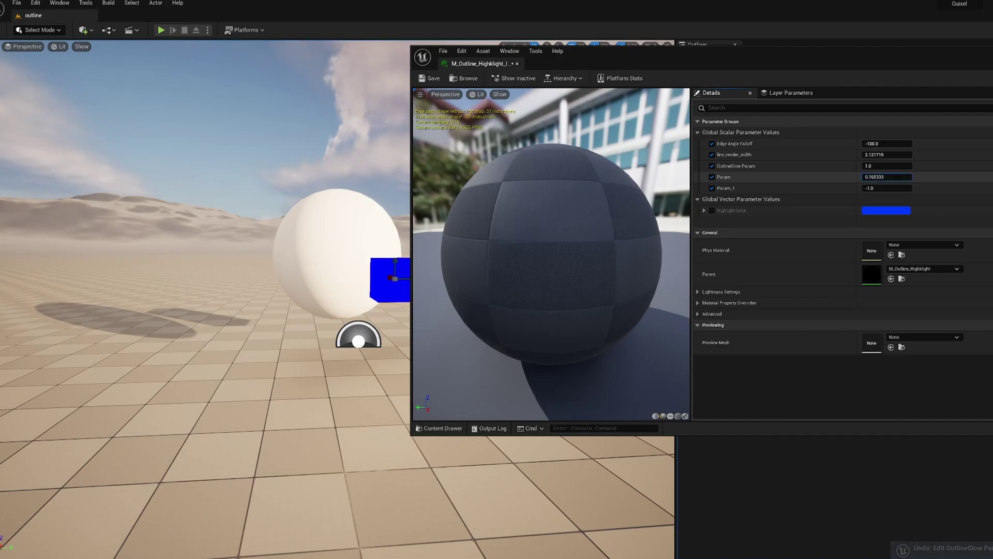
key("ctrl+z")
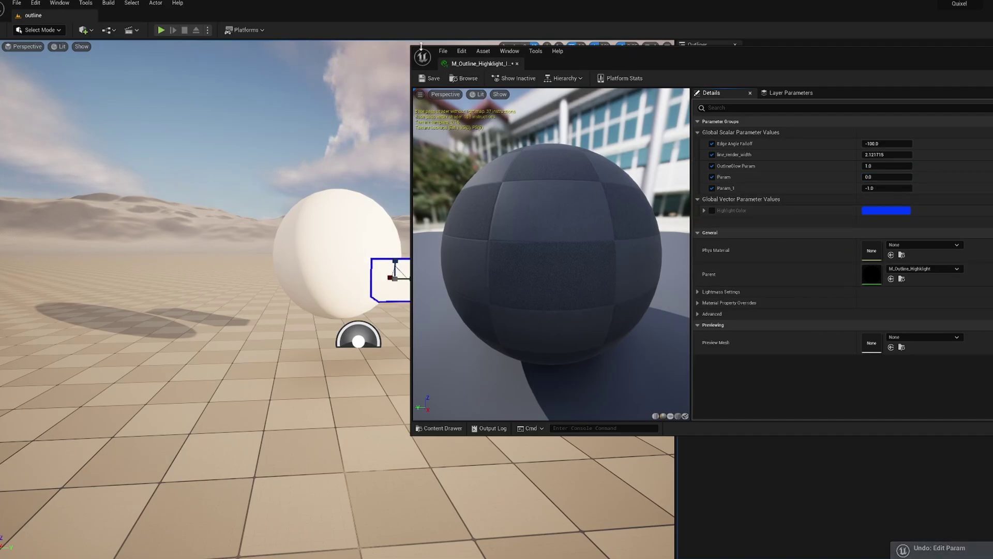
Save the material instance and close its editor.
left_click(430, 78)
left_click_drag(990, 54, 660, 118)
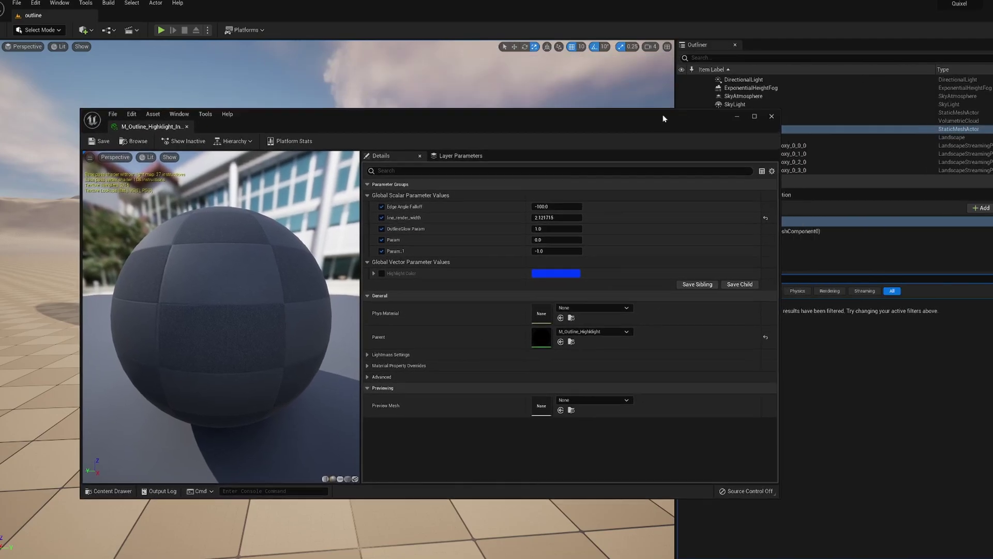
left_click(769, 116)
Examine the cube's outline up close and from an angle beside the sphere.
scroll(433, 284, "up", 5)
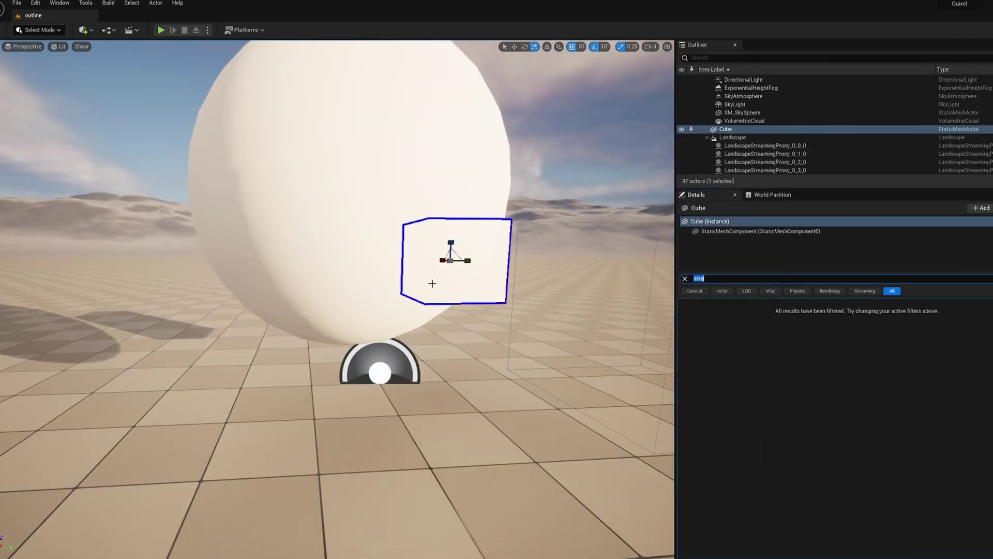
key("w")
key("s")
key("d")
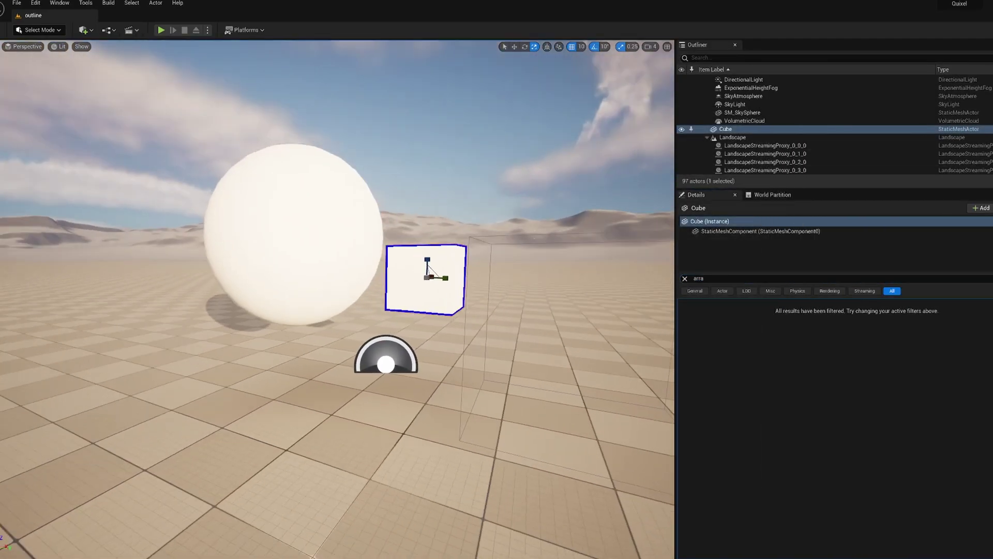